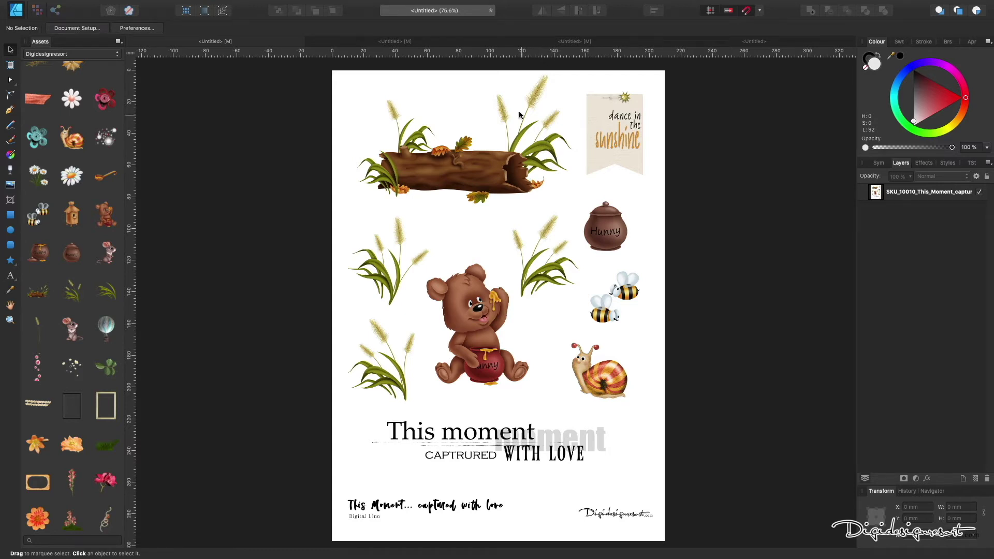
pyautogui.moveTo(607, 5)
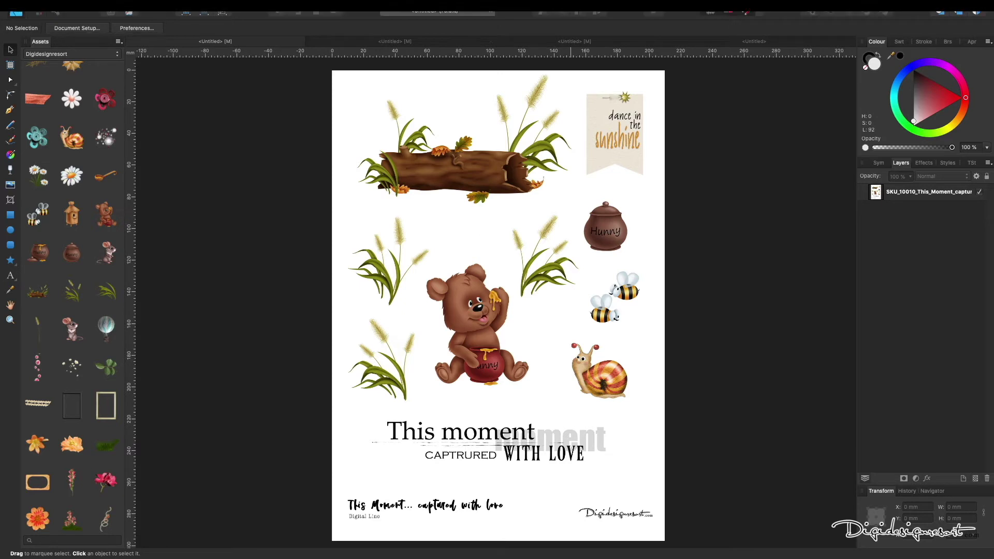
pyautogui.click(599, 42)
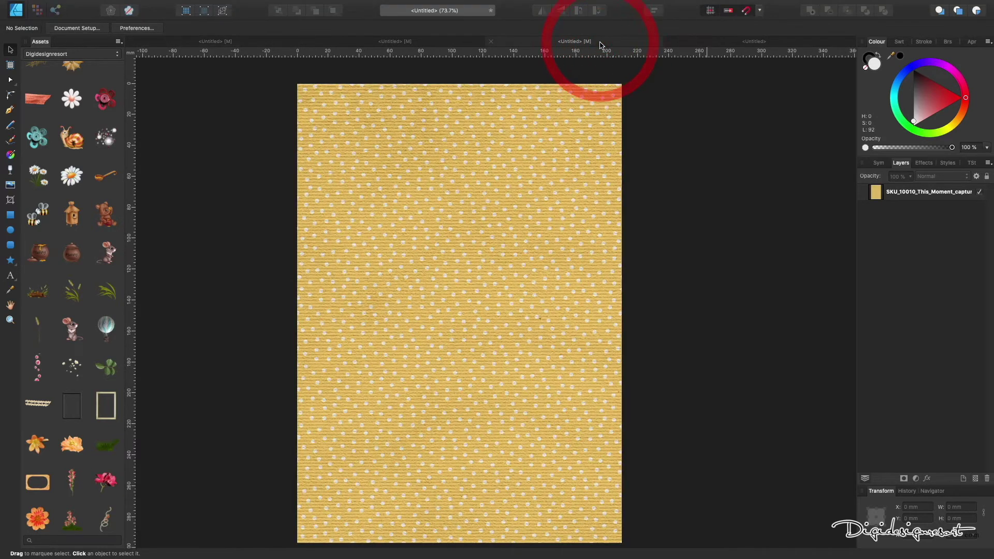
pyautogui.click(256, 42)
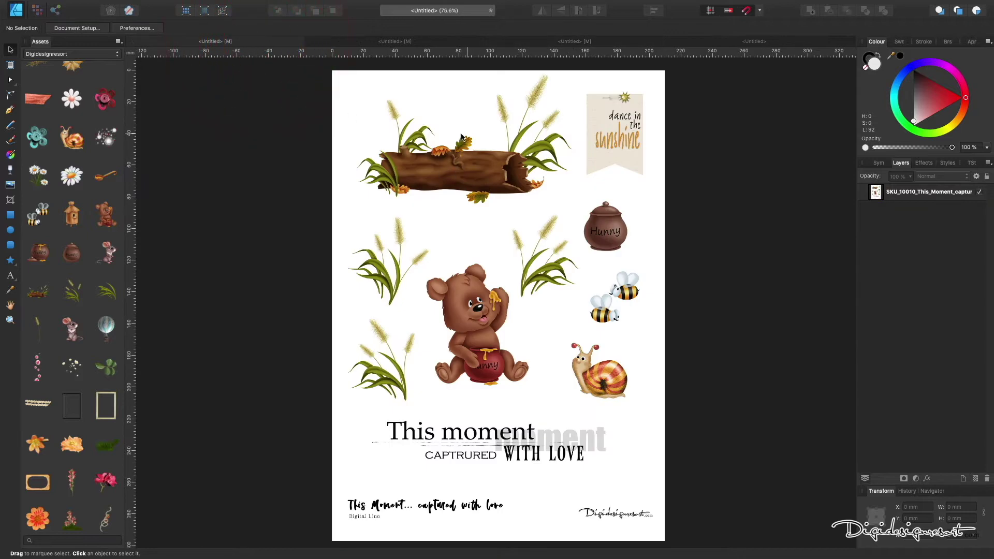
# - Create a new document from the Print > A4 preset
pyautogui.click(415, 40)
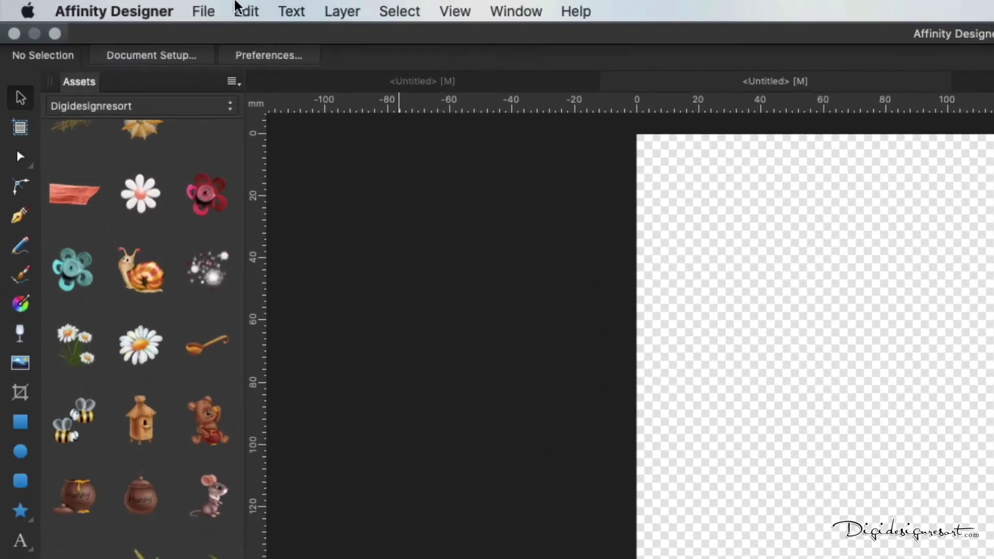
pyautogui.click(204, 10)
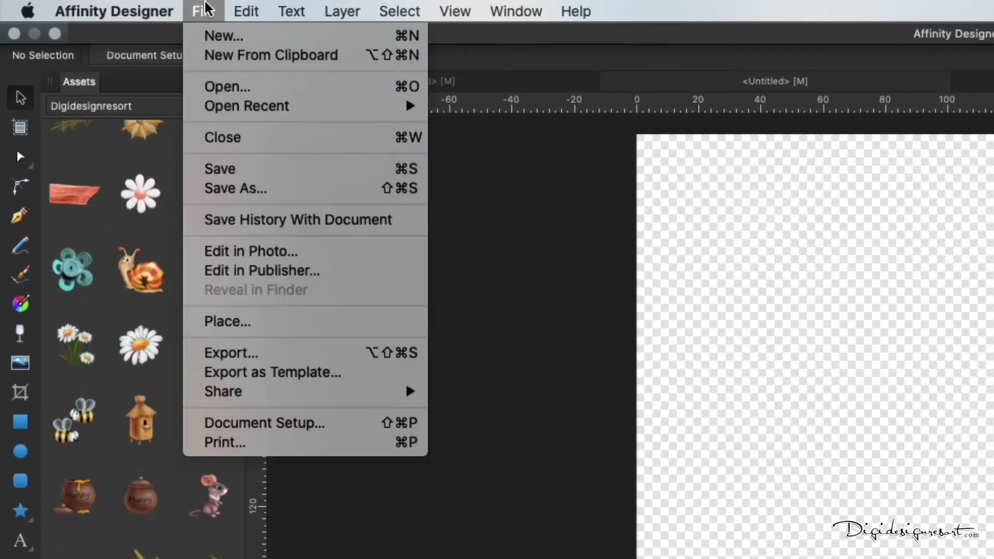
pyautogui.click(201, 36)
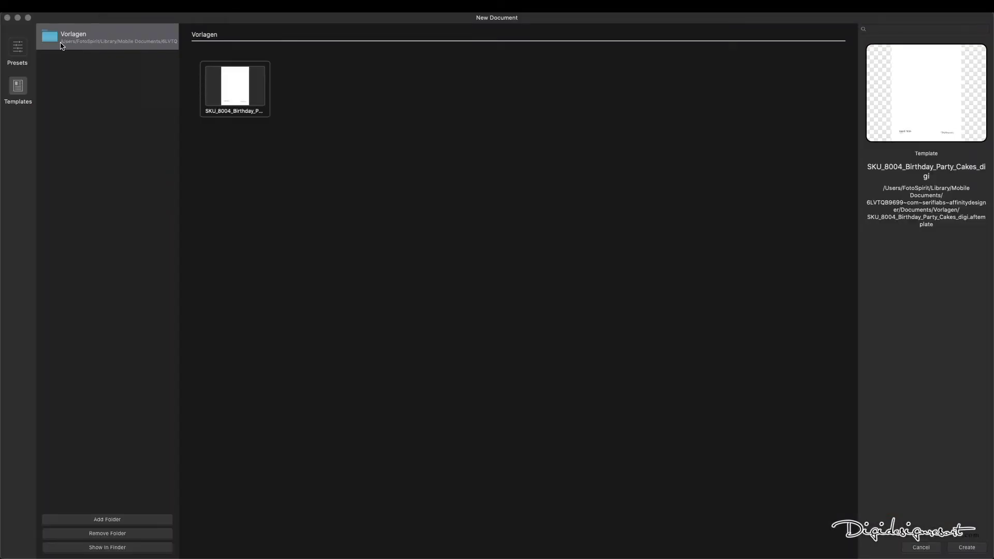
pyautogui.click(20, 47)
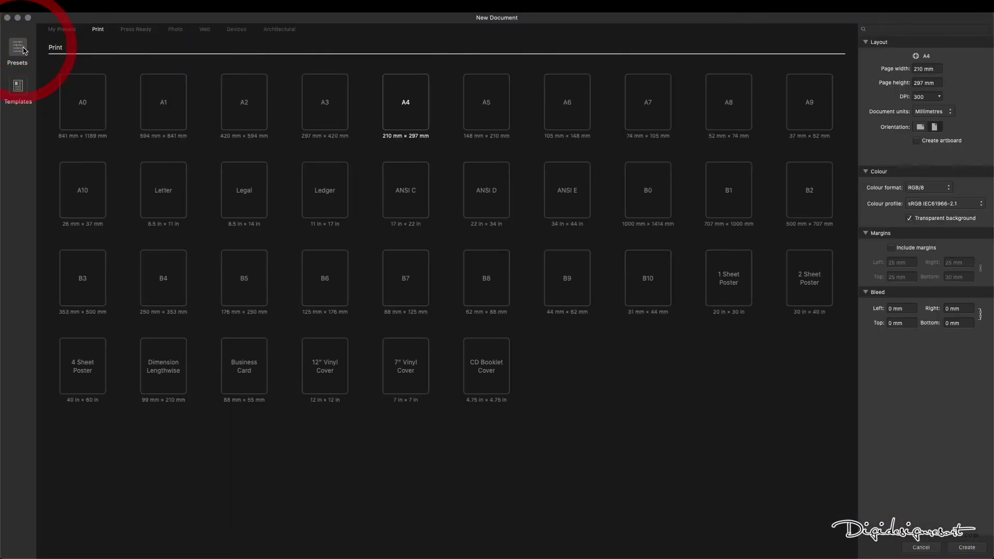
pyautogui.click(426, 107)
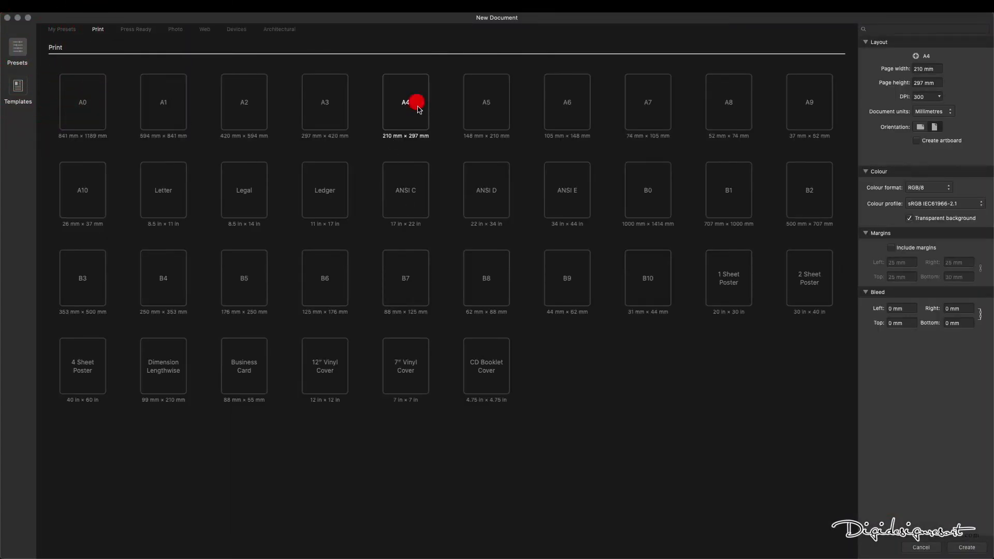
pyautogui.click(967, 547)
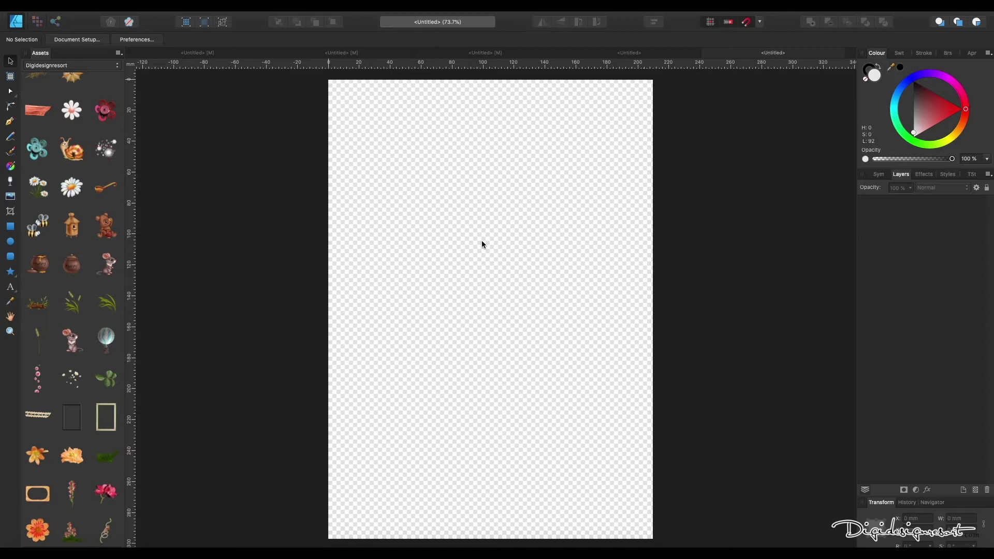
# - Toggle the interface and switch between the untitled and bear sticker document tabs
pyautogui.click(397, 123)
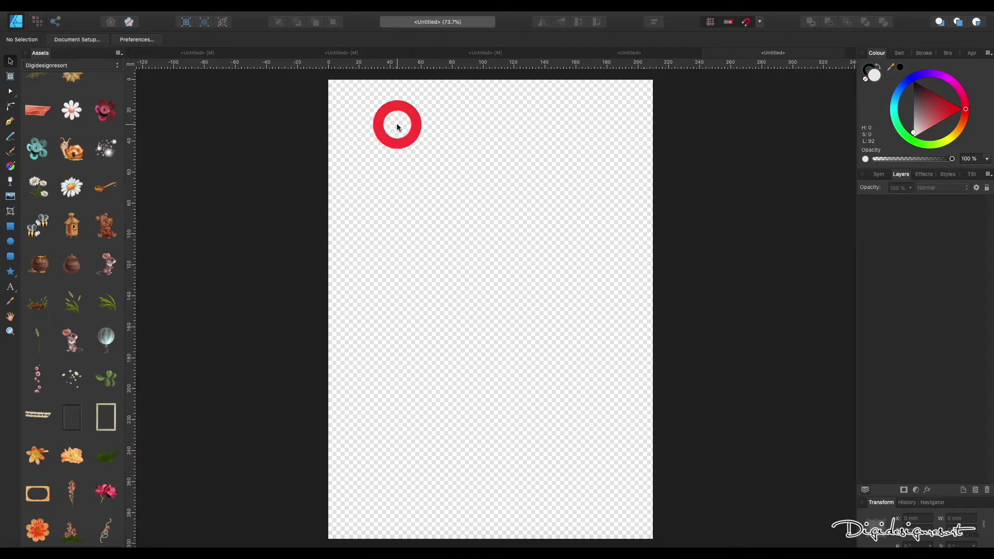
pyautogui.click(264, 126)
pyautogui.press('super+alt+t')
pyautogui.click(256, 69)
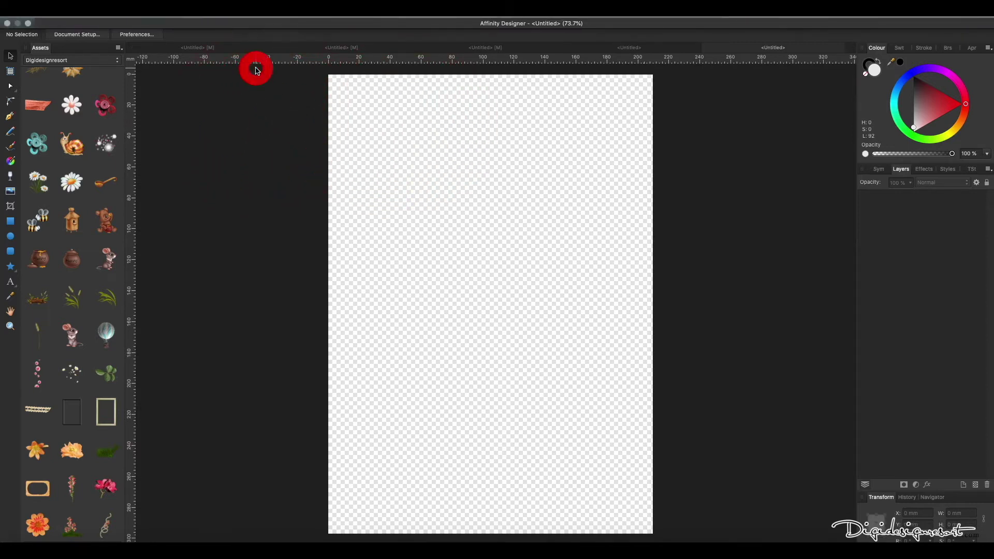
pyautogui.press('super+alt+t')
pyautogui.click(255, 74)
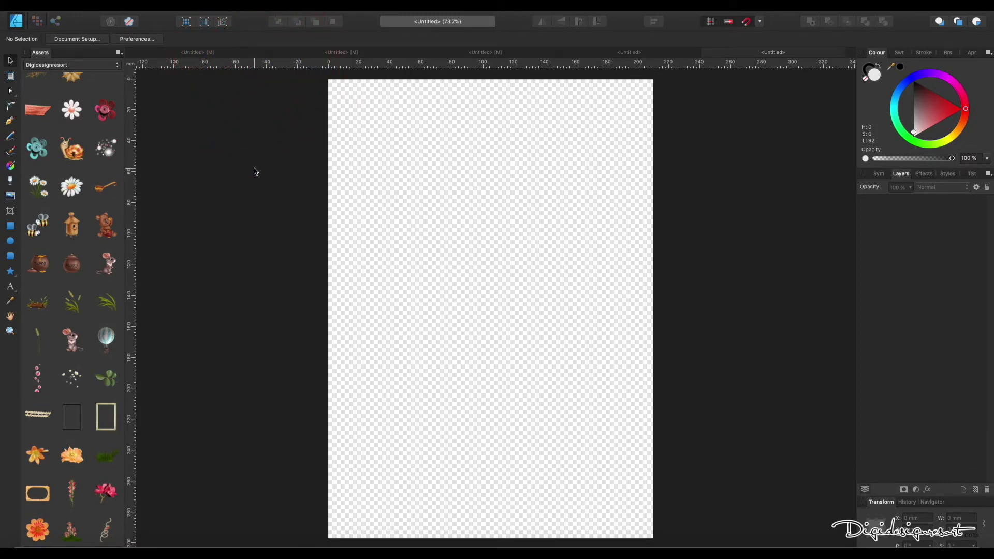
pyautogui.click(341, 53)
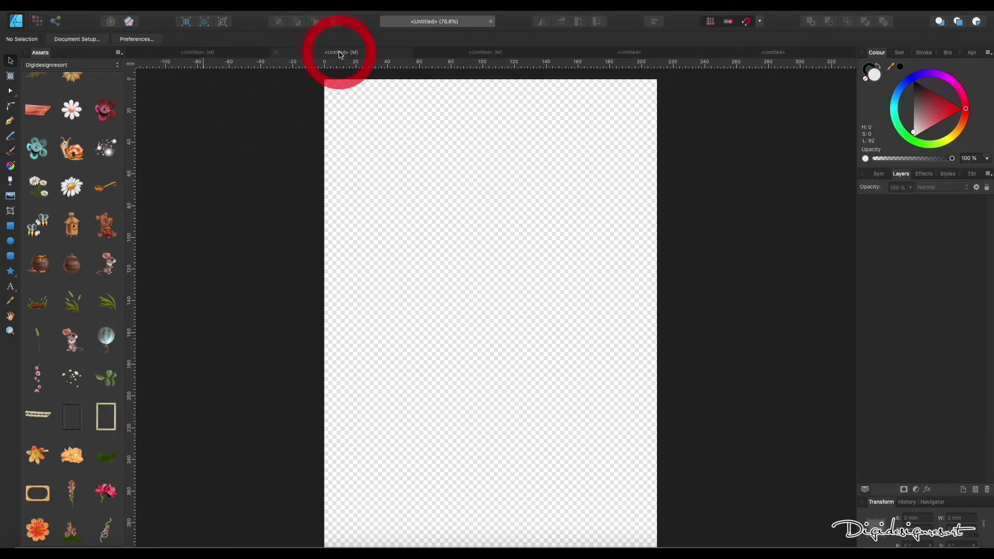
pyautogui.click(235, 54)
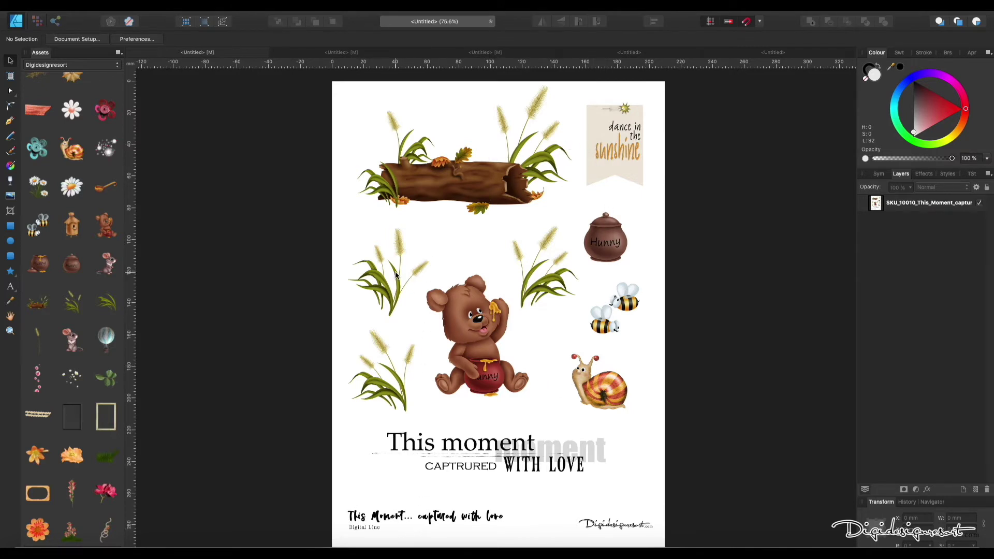
pyautogui.click(336, 53)
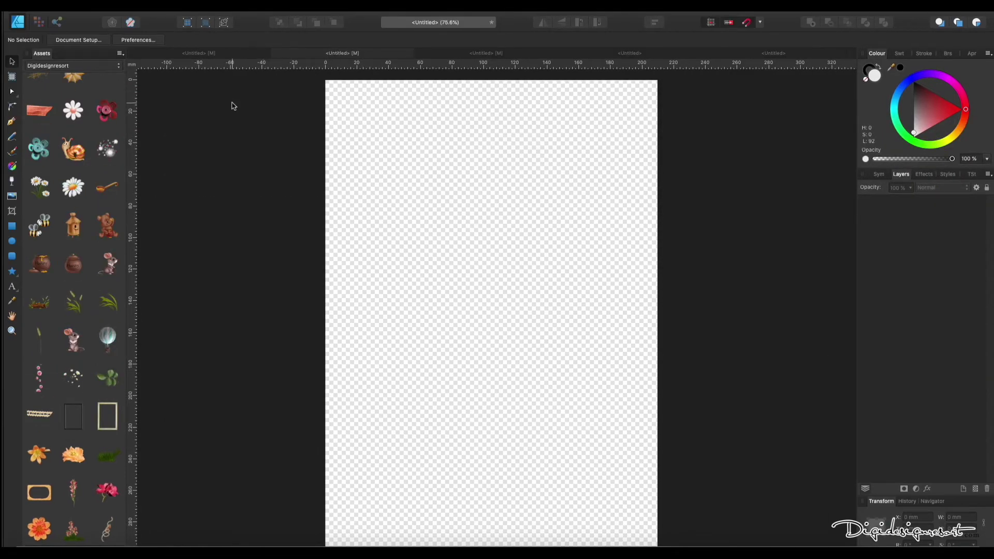
# - Place DDR_SLS_Sticker_Sheet_Label.psd and drag it to the page's bottom edge
pyautogui.moveTo(151, 14)
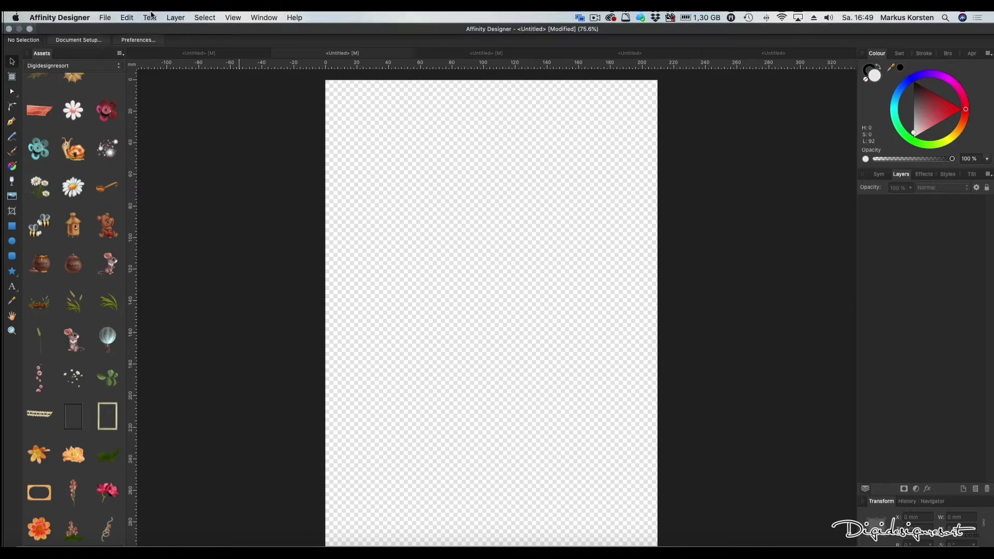
pyautogui.click(105, 18)
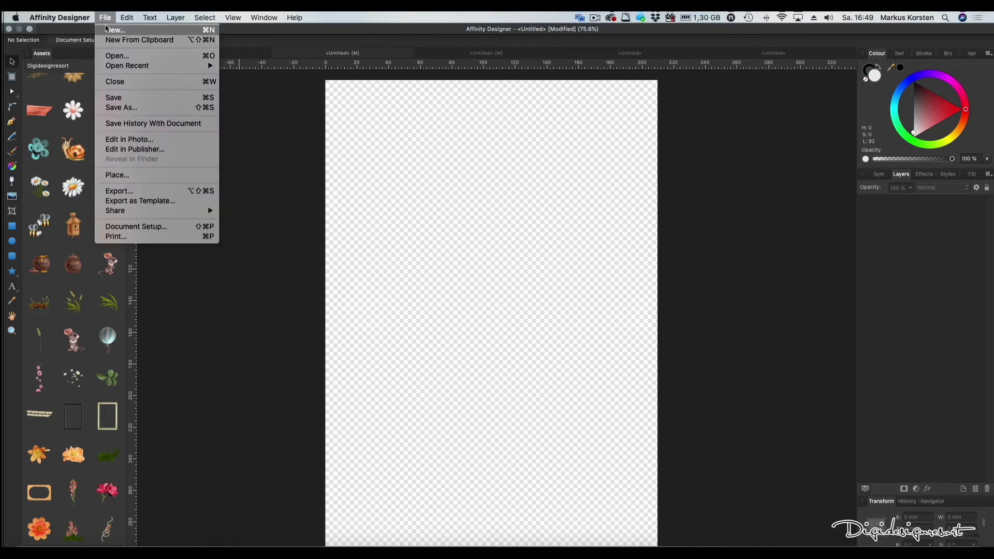
pyautogui.click(130, 176)
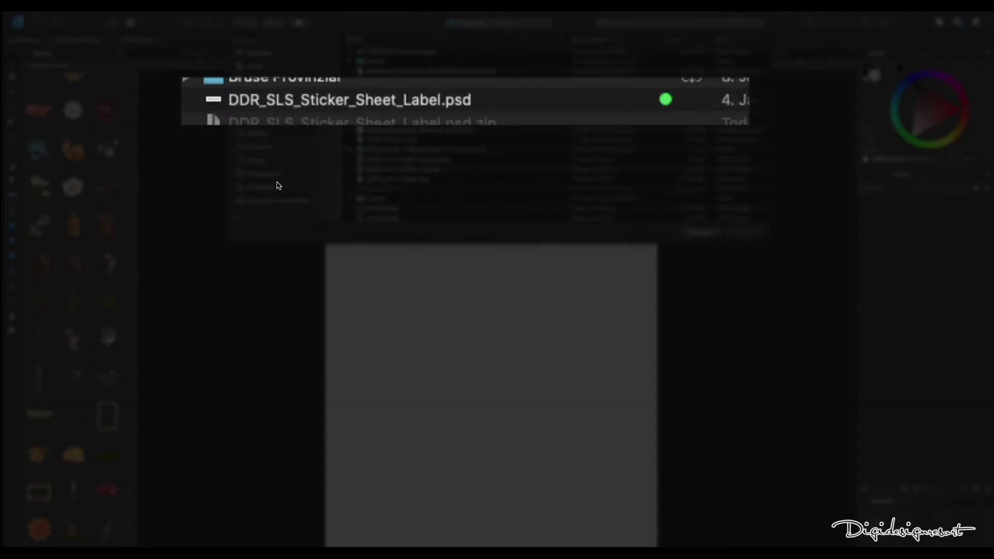
pyautogui.click(412, 101)
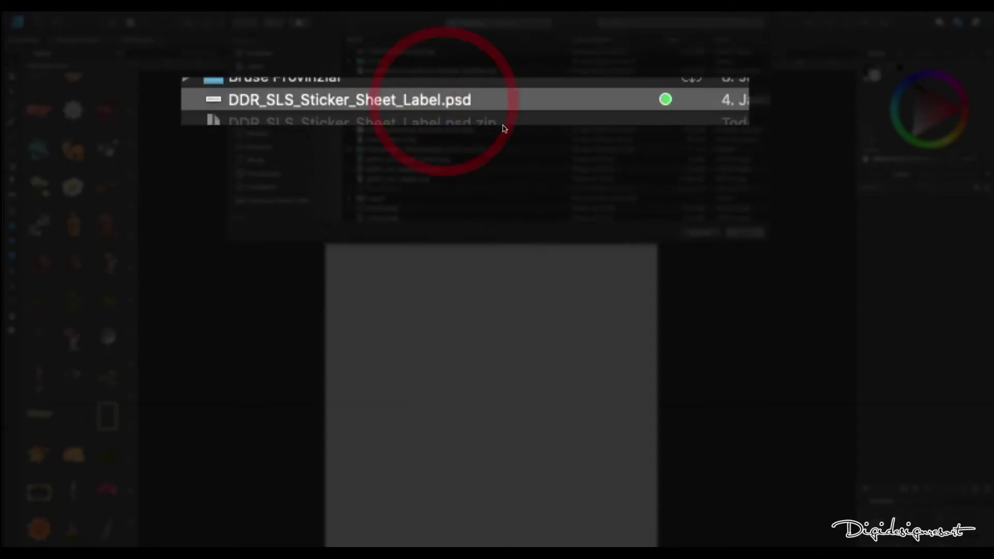
pyautogui.click(749, 234)
pyautogui.click(408, 273)
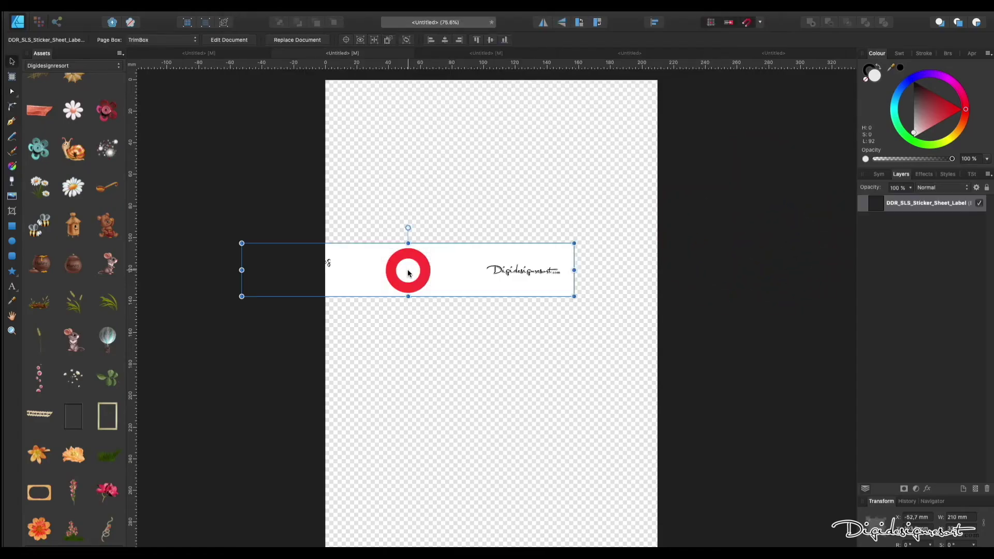
pyautogui.moveTo(408, 272); pyautogui.dragTo(487, 522)
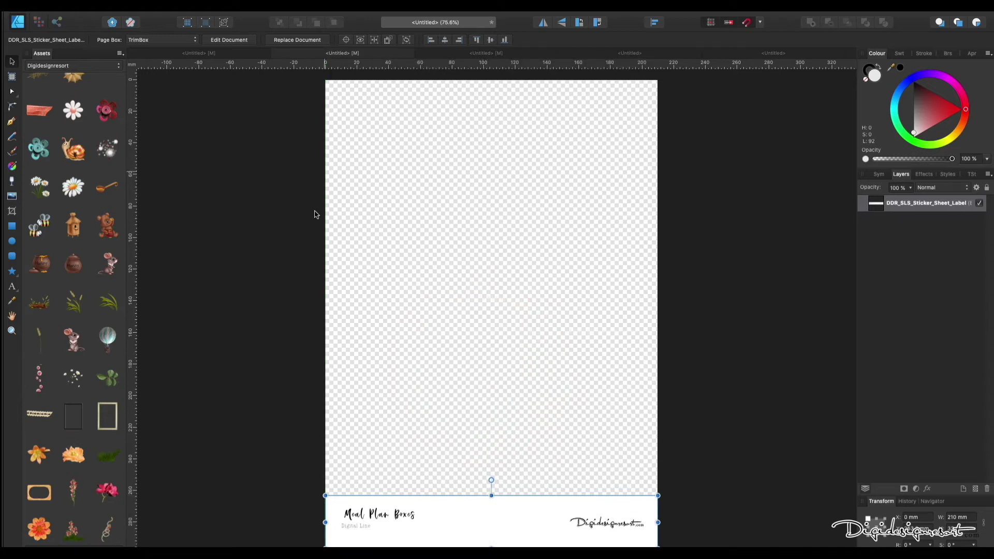
# - In the embedded label, replace the Meal Plan Boxes text with 'This Moment... captured with Love'
pyautogui.doubleClick(375, 515)
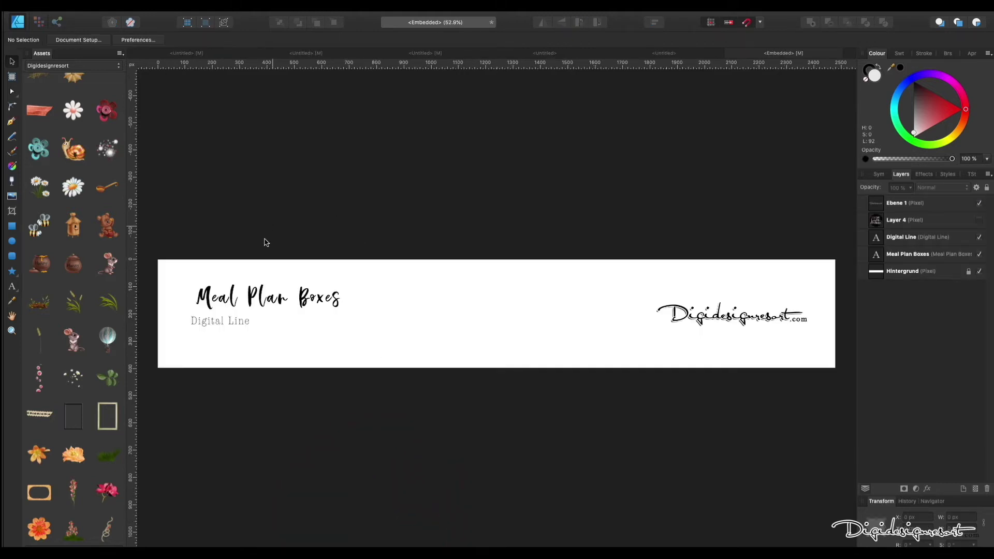
pyautogui.doubleClick(309, 299)
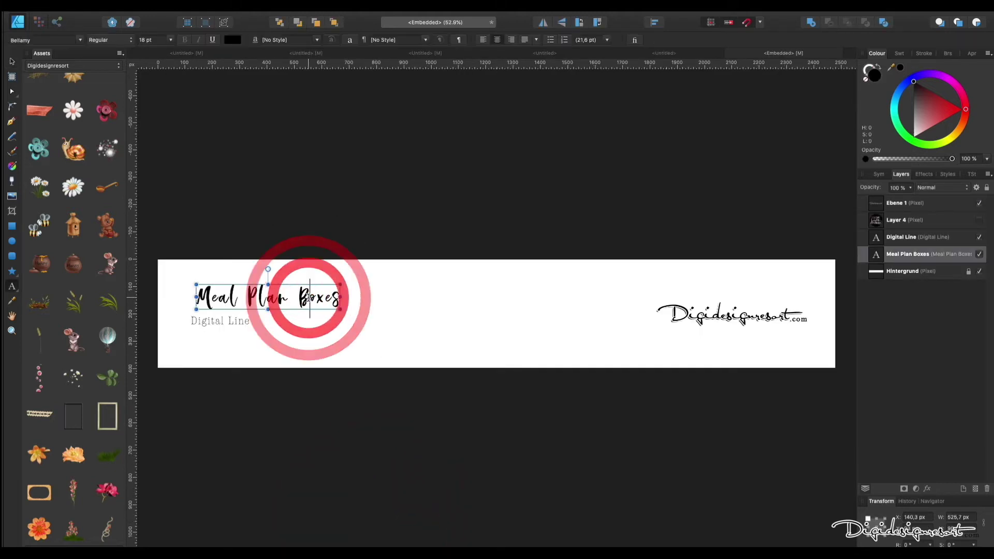
pyautogui.press('super+a')
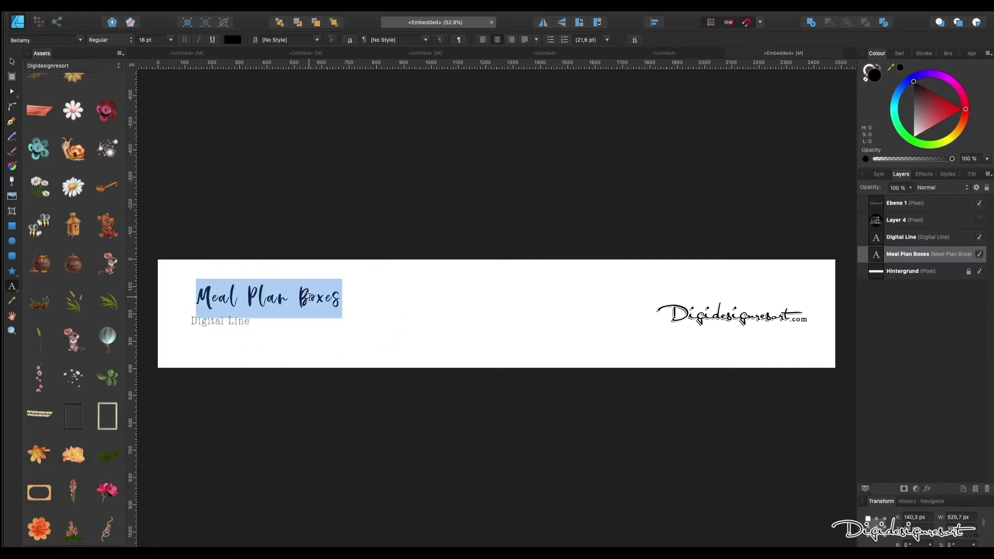
pyautogui.write('This ')
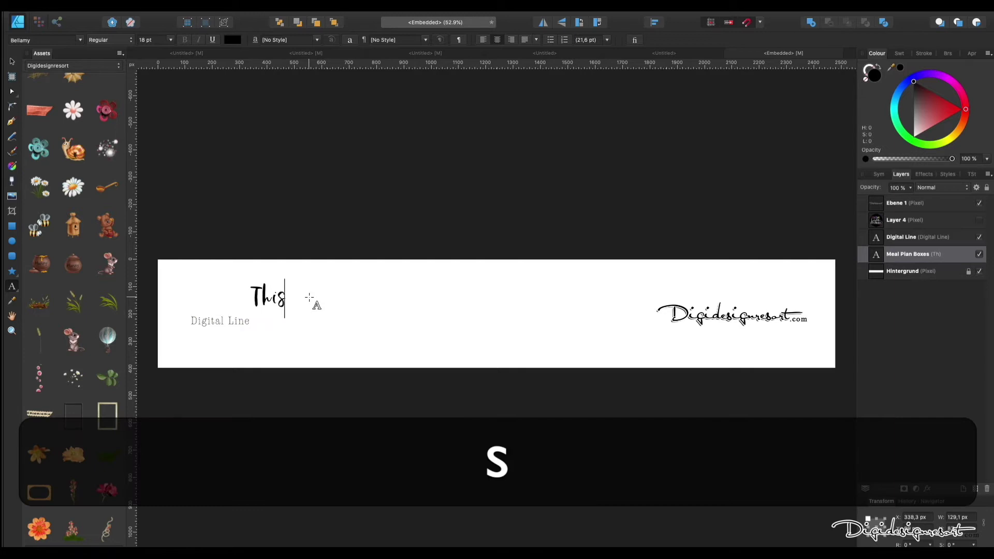
pyautogui.write('moment')
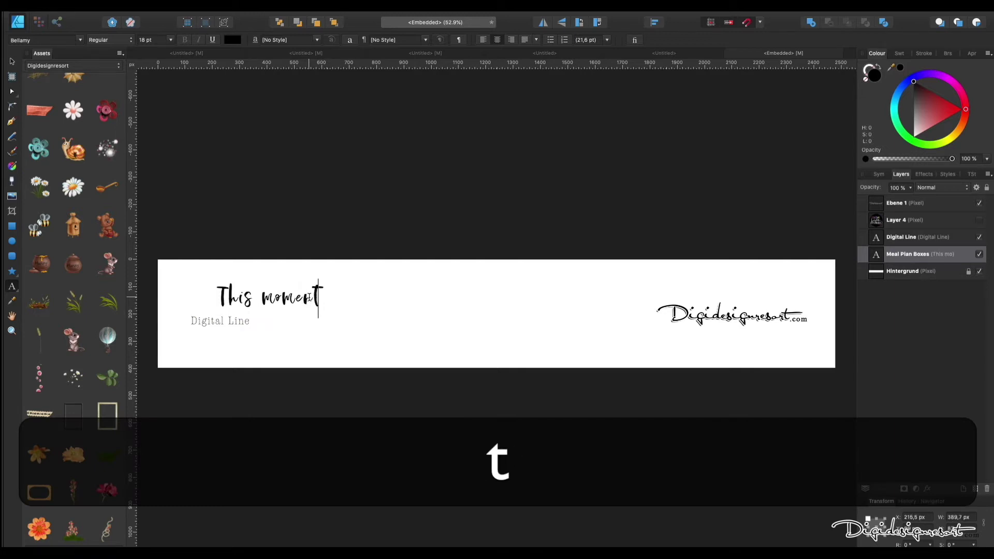
pyautogui.press('BackSpace')
pyautogui.press('BackSpace')
pyautogui.press('BackSpace')
pyautogui.press('BackSpace')
pyautogui.press('BackSpace')
pyautogui.hotkey('shift', 'BackSpace')
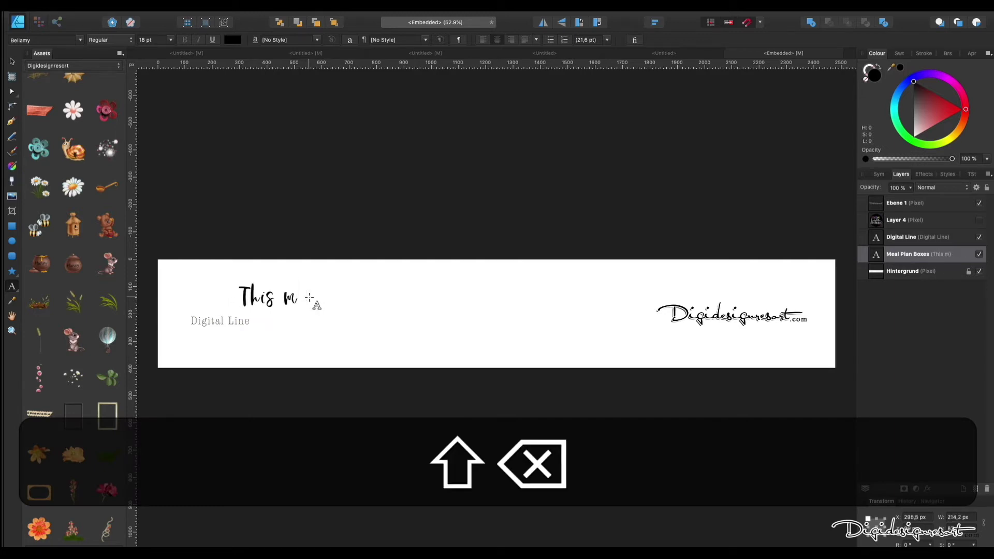
pyautogui.write('Moment')
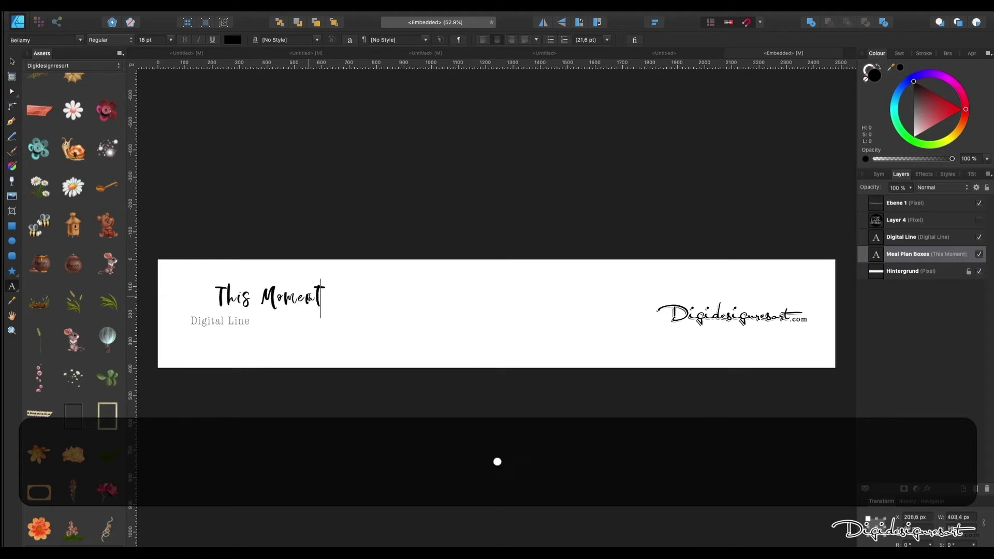
pyautogui.write('... capt')
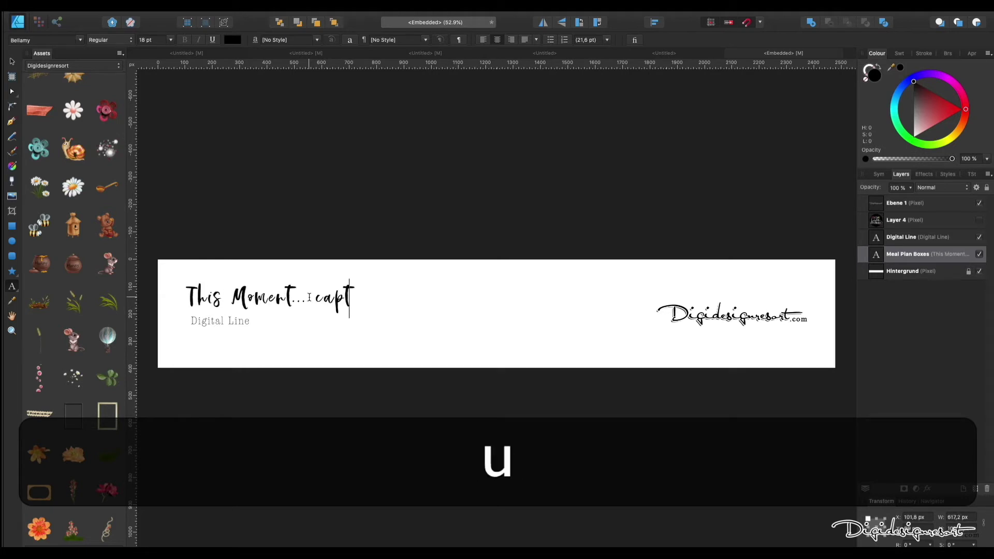
pyautogui.write('ured with Love')
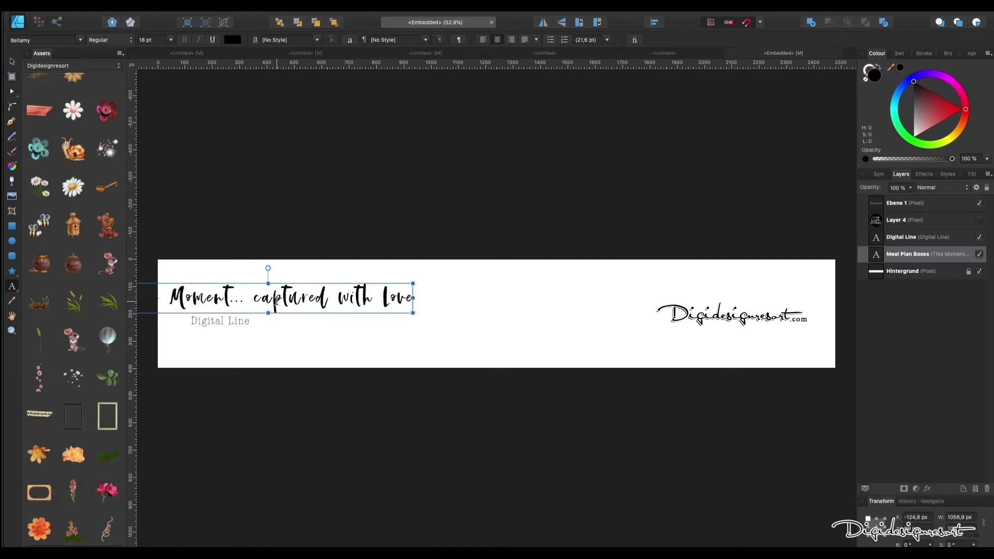
pyautogui.moveTo(274, 300); pyautogui.dragTo(299, 301)
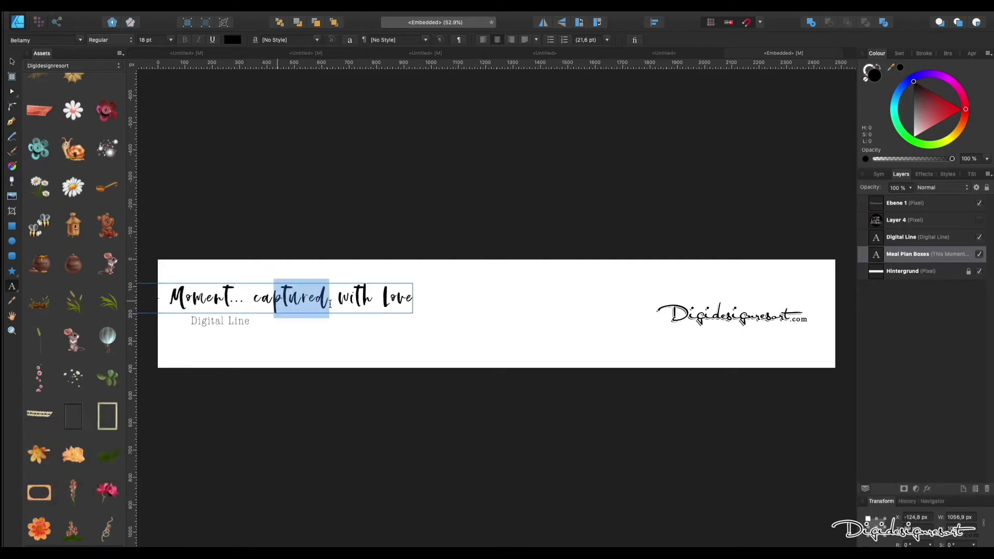
pyautogui.click(328, 304)
pyautogui.click(370, 329)
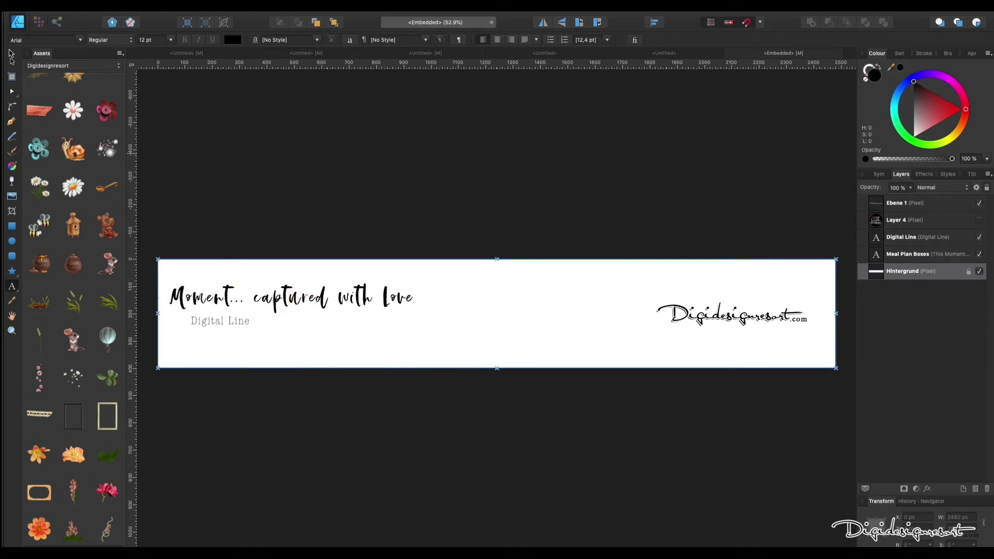
# - Shift the title right so 'This Moment' shows fully inside the banner
pyautogui.click(12, 63)
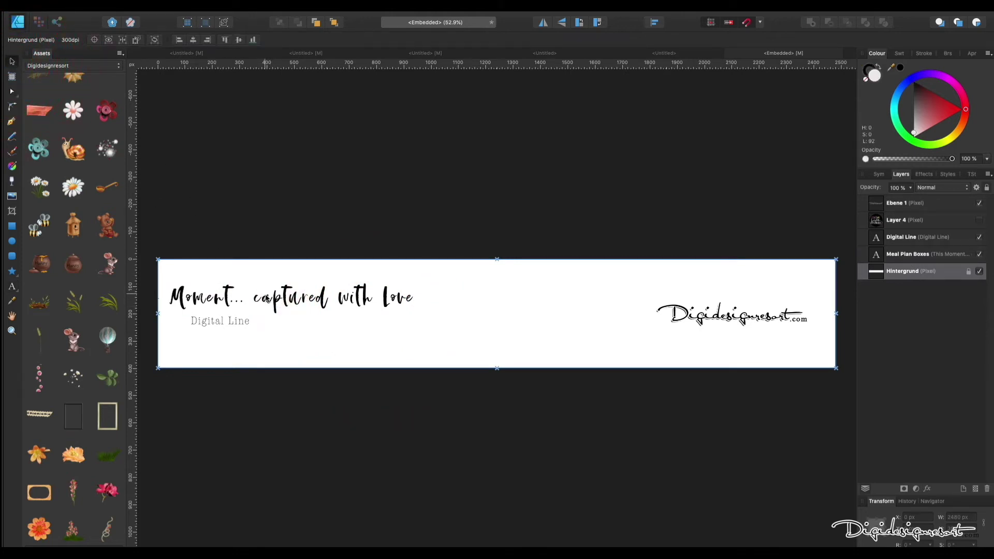
pyautogui.click(269, 299)
pyautogui.press('Right')
pyautogui.press('Right')
pyautogui.press('Right')
pyautogui.press('Right')
pyautogui.press('Right')
pyautogui.press('Right')
pyautogui.press('Right')
pyautogui.press('Right')
pyautogui.press('Right')
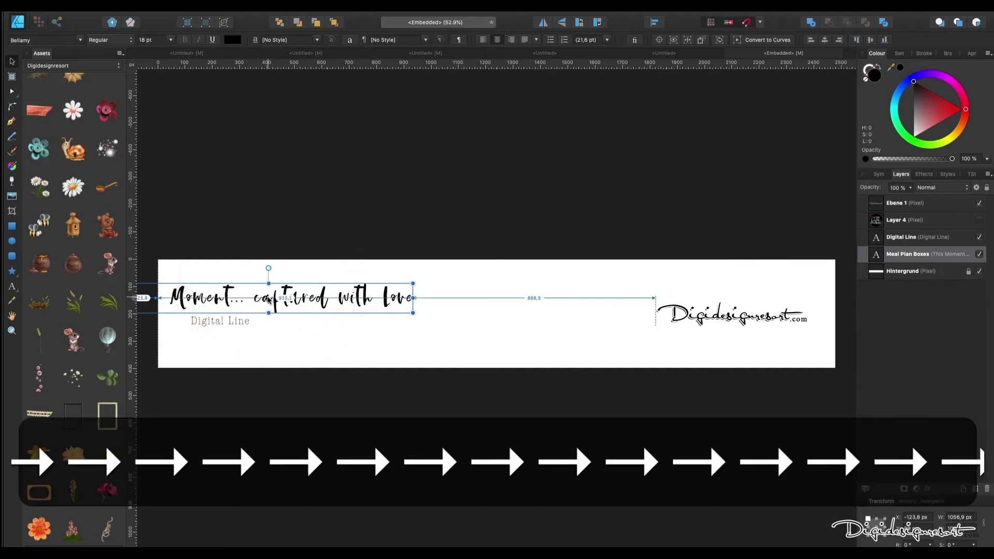
pyautogui.press('Right')
pyautogui.press('Right')
pyautogui.press('Right')
pyautogui.press('Right')
pyautogui.press('Right')
pyautogui.press('Right')
pyautogui.press('Right')
pyautogui.press('Right')
pyautogui.press('Right')
pyautogui.press('Right')
pyautogui.press('Right')
pyautogui.press('Right')
pyautogui.press('Right')
pyautogui.press('Right')
pyautogui.press('Right')
pyautogui.press('Right')
pyautogui.press('Right')
pyautogui.press('Right')
pyautogui.press('Right')
pyautogui.press('Right')
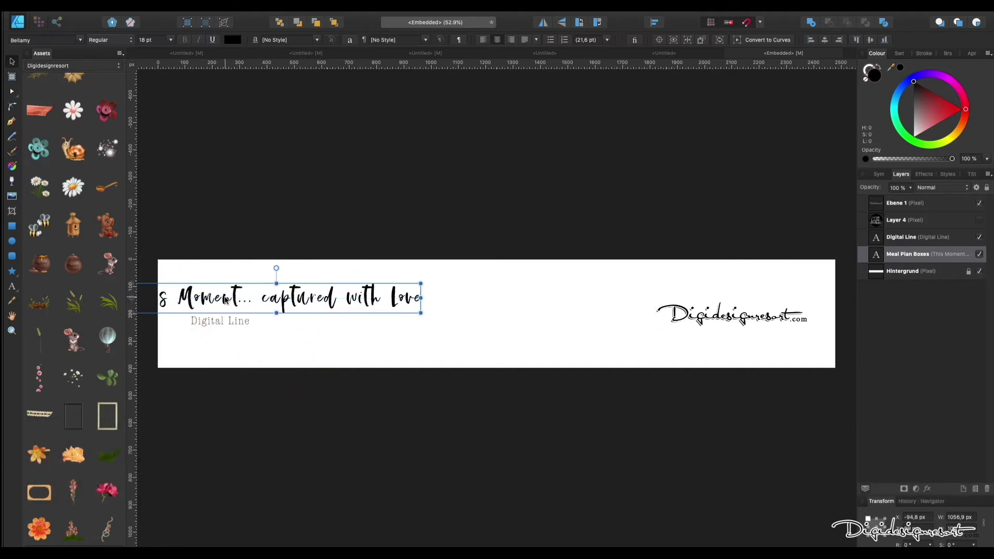
pyautogui.moveTo(226, 300); pyautogui.dragTo(284, 306)
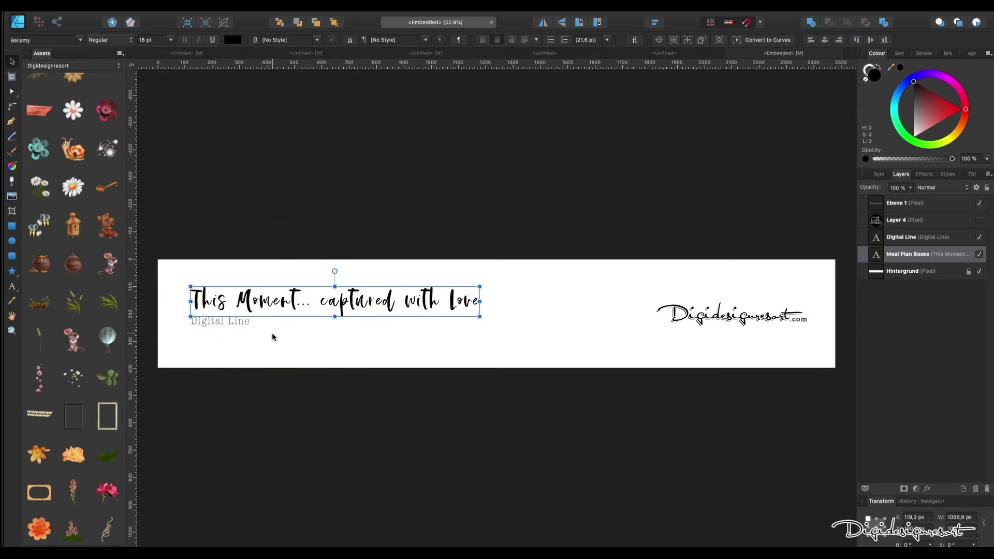
pyautogui.click(273, 362)
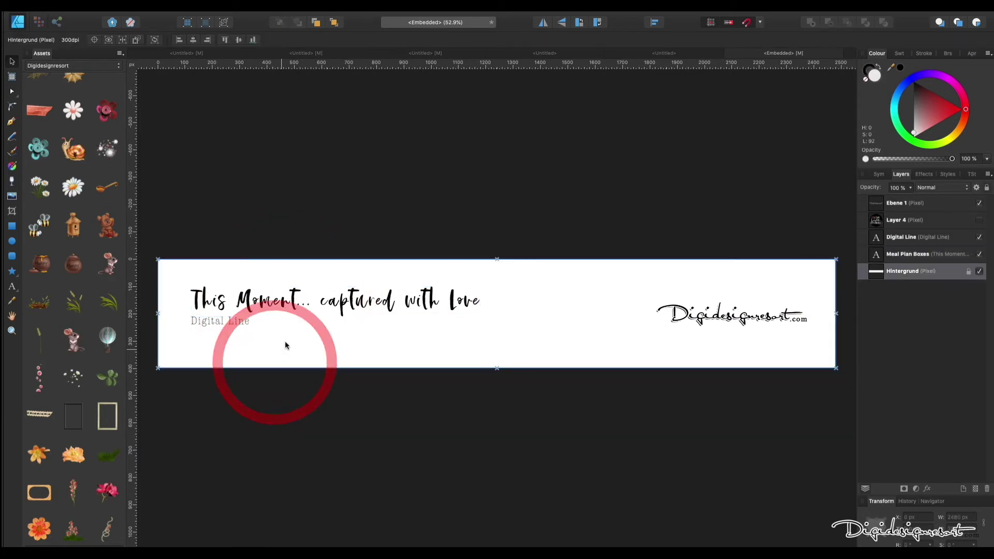
# - Close the embedded label and drag the bear-with-honey-pot asset onto the sticker page
pyautogui.click(730, 54)
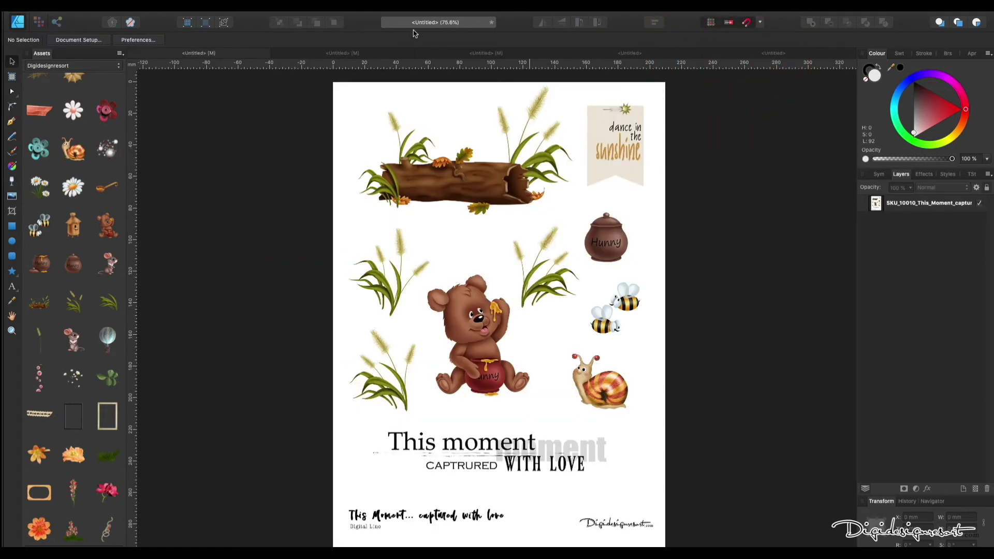
pyautogui.click(365, 54)
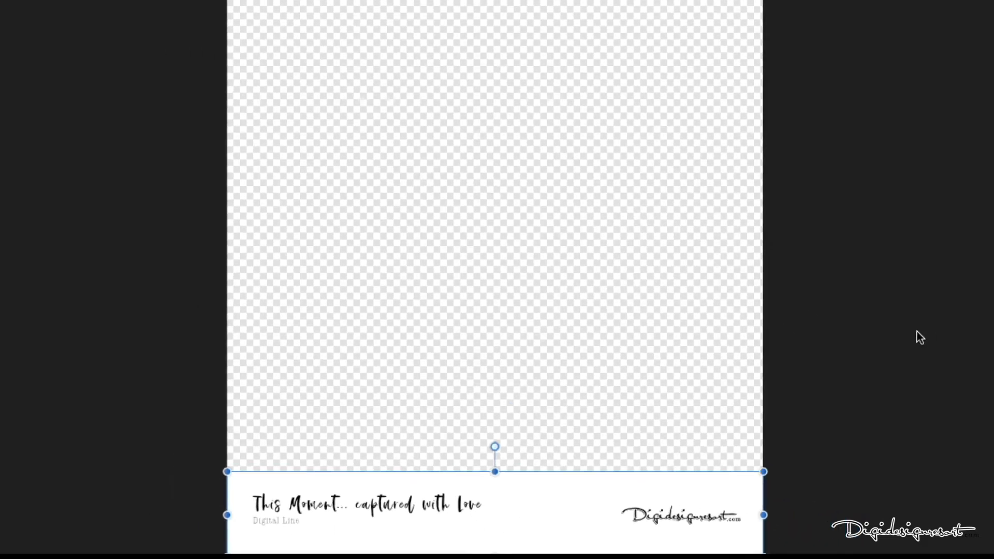
pyautogui.click(916, 337)
pyautogui.click(753, 412)
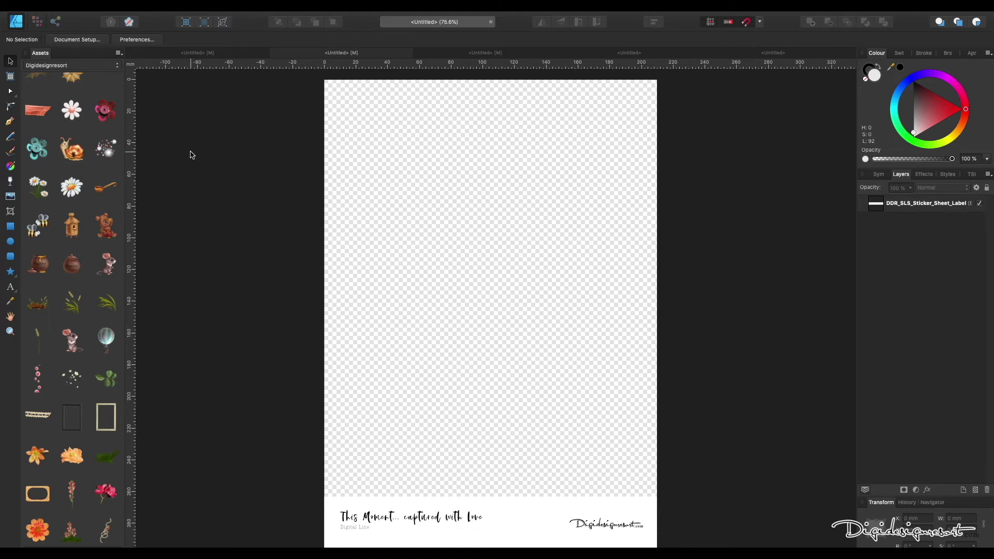
pyautogui.click(112, 226)
pyautogui.moveTo(124, 226); pyautogui.dragTo(509, 345)
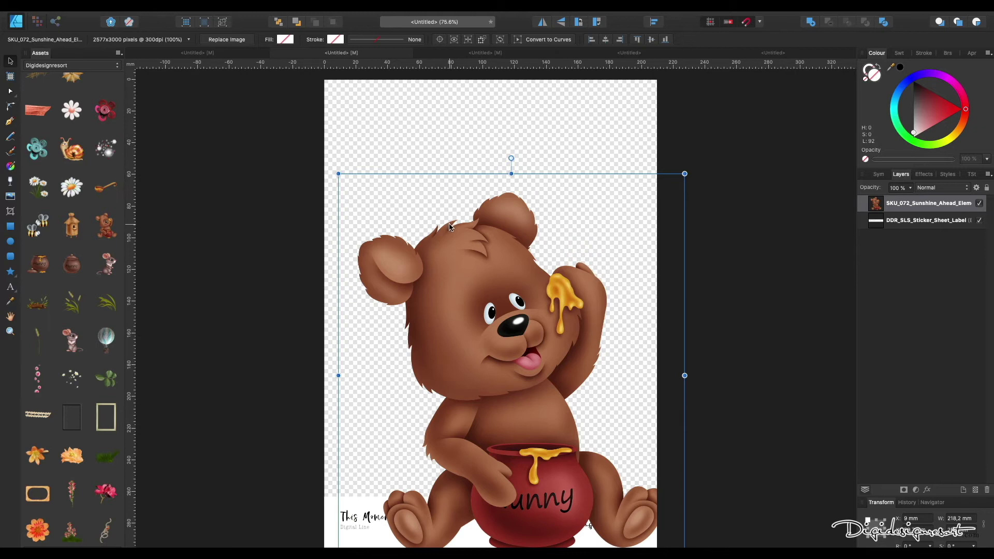
pyautogui.click(483, 53)
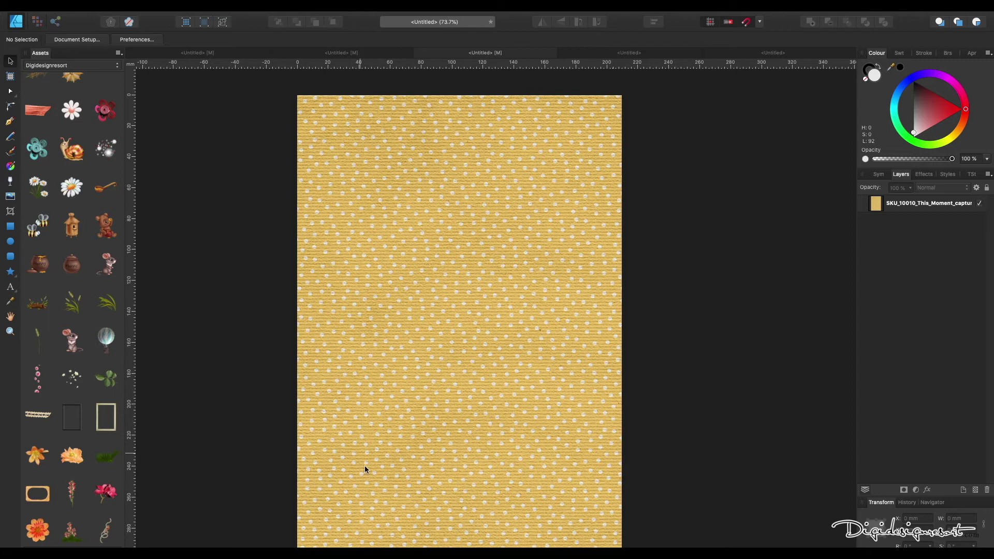
pyautogui.click(359, 53)
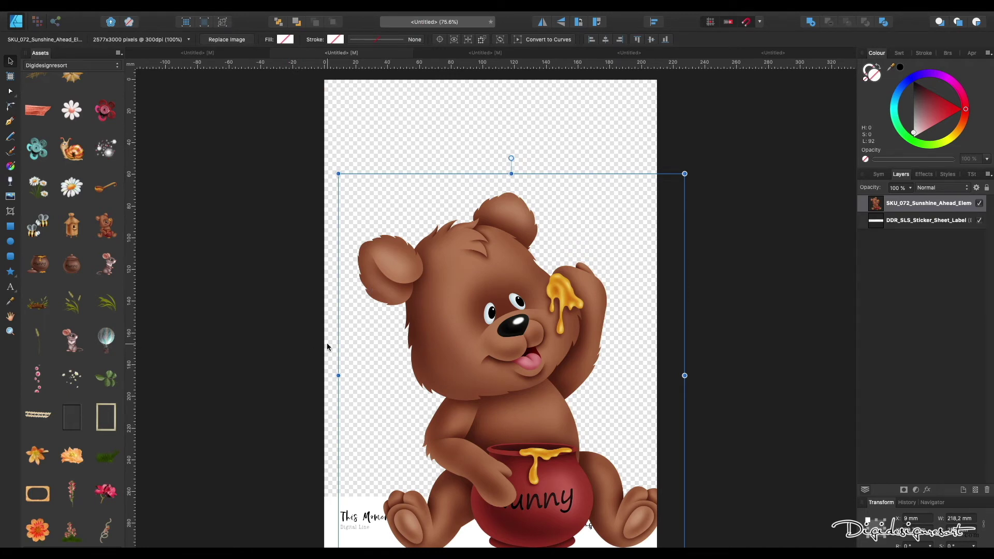
# - Add a horizontal guide at about 142 mm and start shrinking the bear
pyautogui.moveTo(642, 63); pyautogui.dragTo(598, 305)
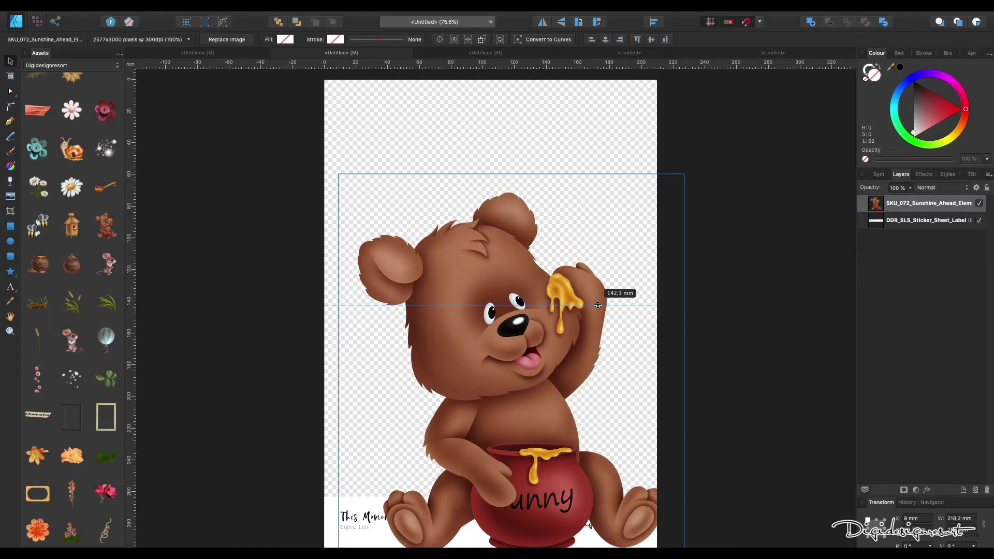
pyautogui.moveTo(597, 305); pyautogui.dragTo(598, 307)
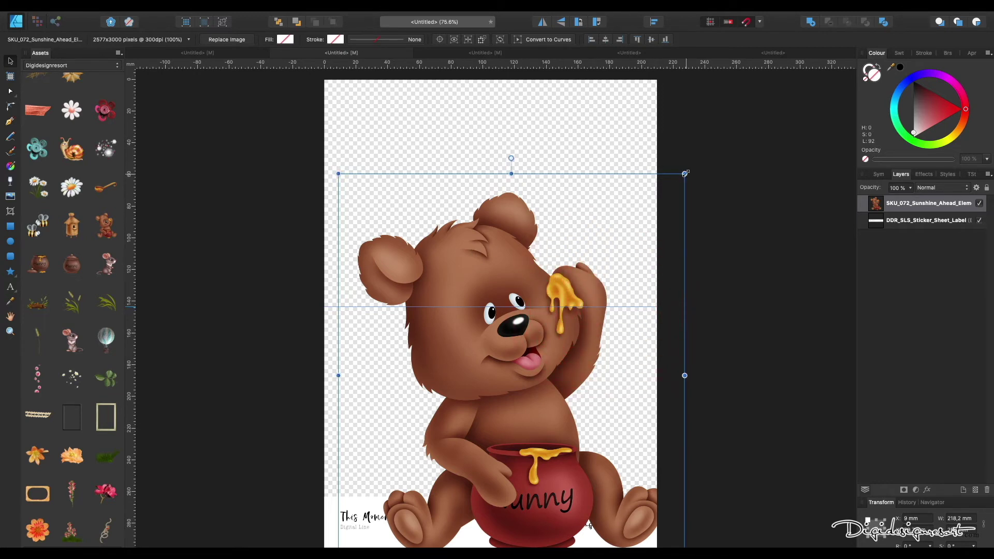
pyautogui.moveTo(685, 173); pyautogui.dragTo(477, 444)
# - Shrink the bear to about 69 mm and set it in the lower half, checking the reference sheet
pyautogui.moveTo(407, 471); pyautogui.dragTo(533, 380)
pyautogui.moveTo(595, 335); pyautogui.dragTo(579, 367)
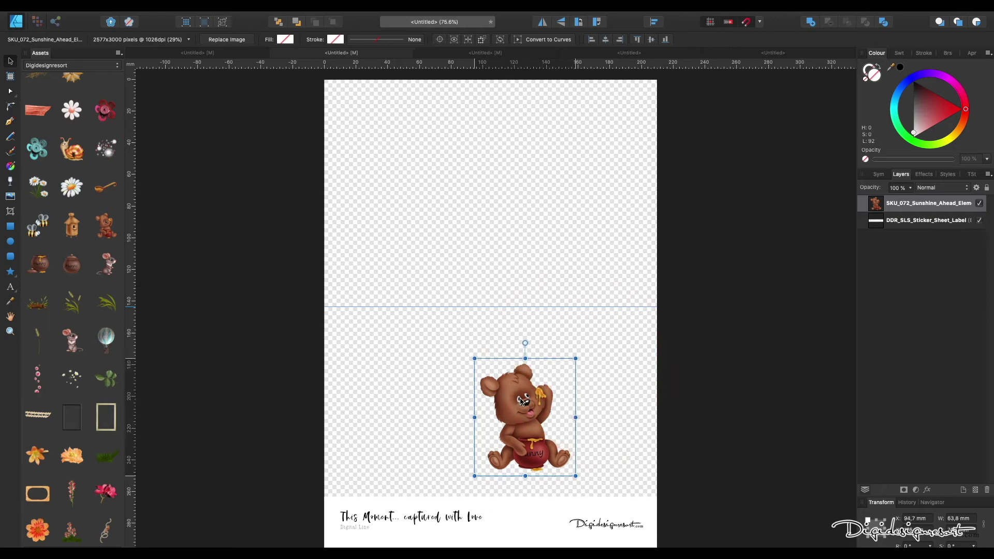
pyautogui.moveTo(522, 400); pyautogui.dragTo(533, 391)
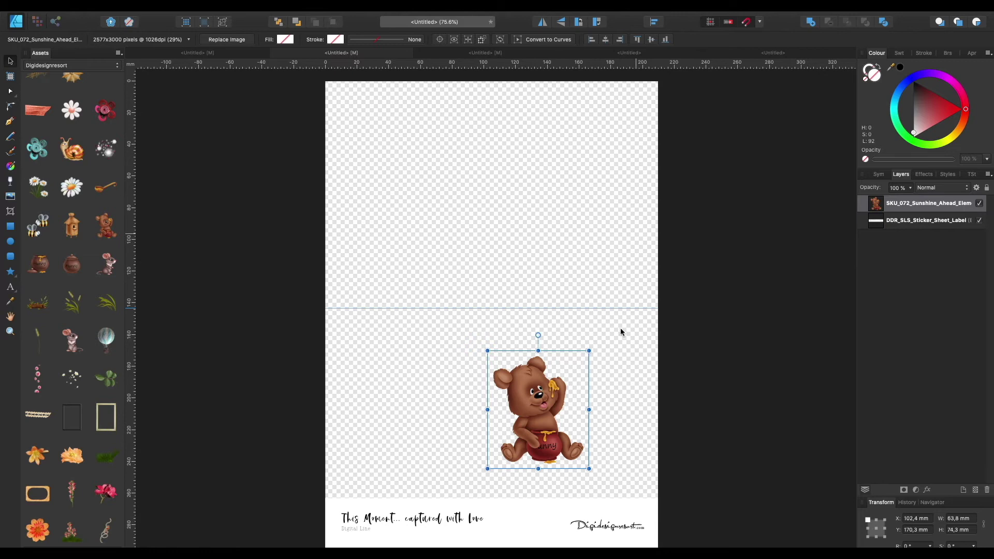
pyautogui.moveTo(536, 404); pyautogui.dragTo(489, 405)
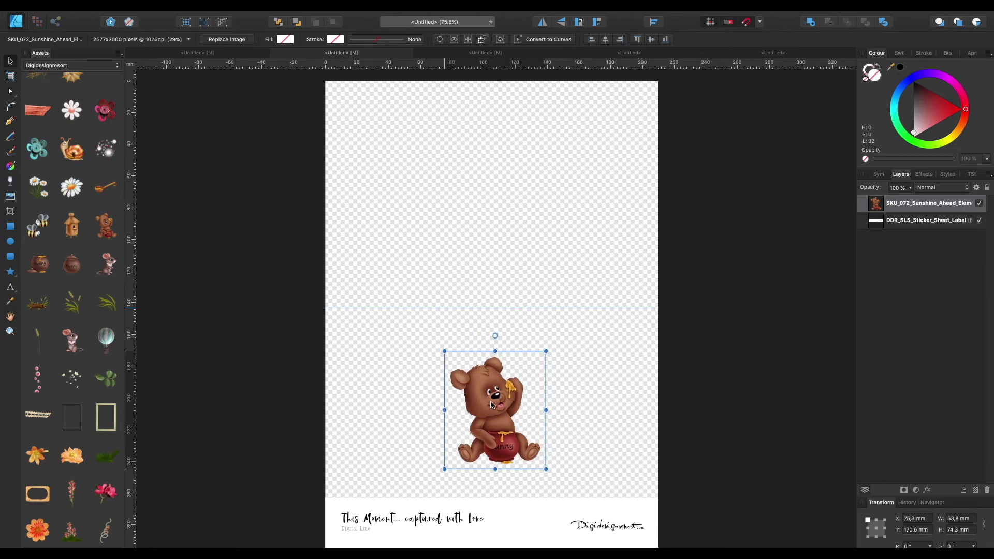
pyautogui.click(223, 54)
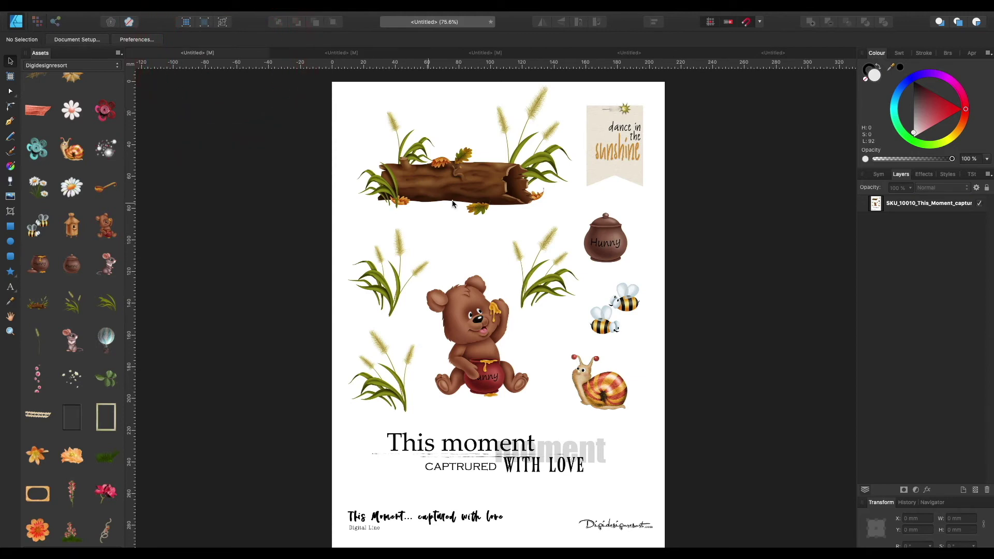
pyautogui.click(347, 53)
# - Add the log-with-grasses image at about 144 × 95 mm in the top-left corner
pyautogui.scroll(5, 48, 470)
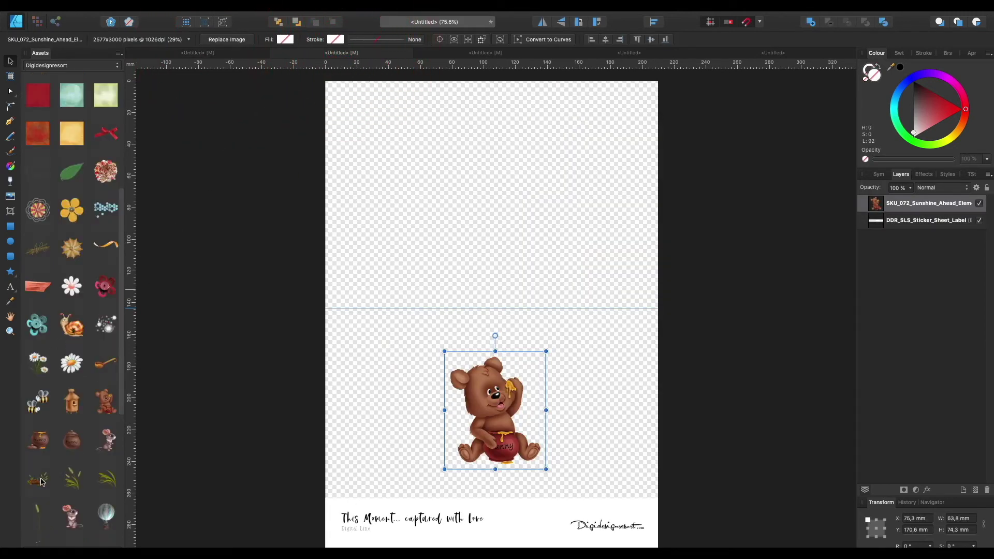
pyautogui.moveTo(64, 474); pyautogui.dragTo(413, 224)
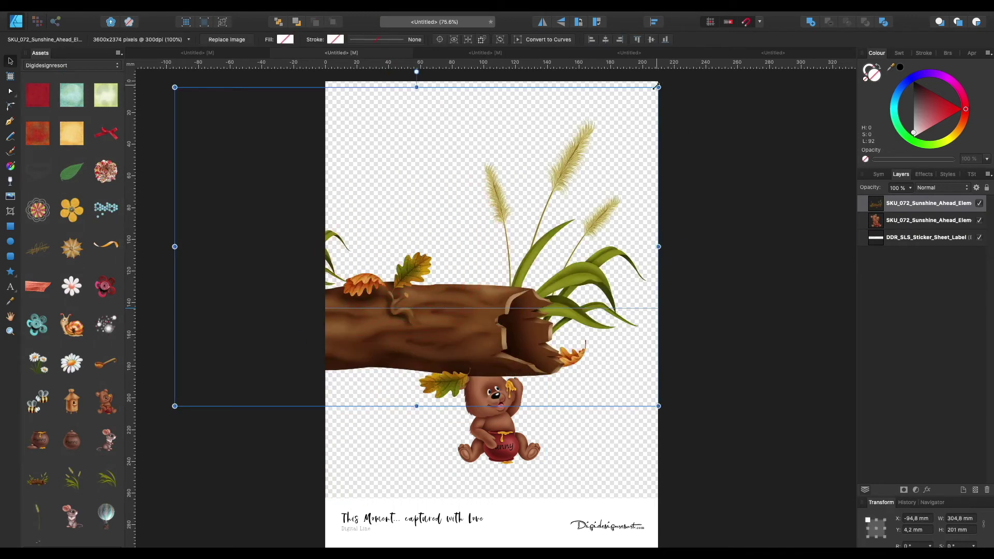
pyautogui.moveTo(658, 88); pyautogui.dragTo(487, 409)
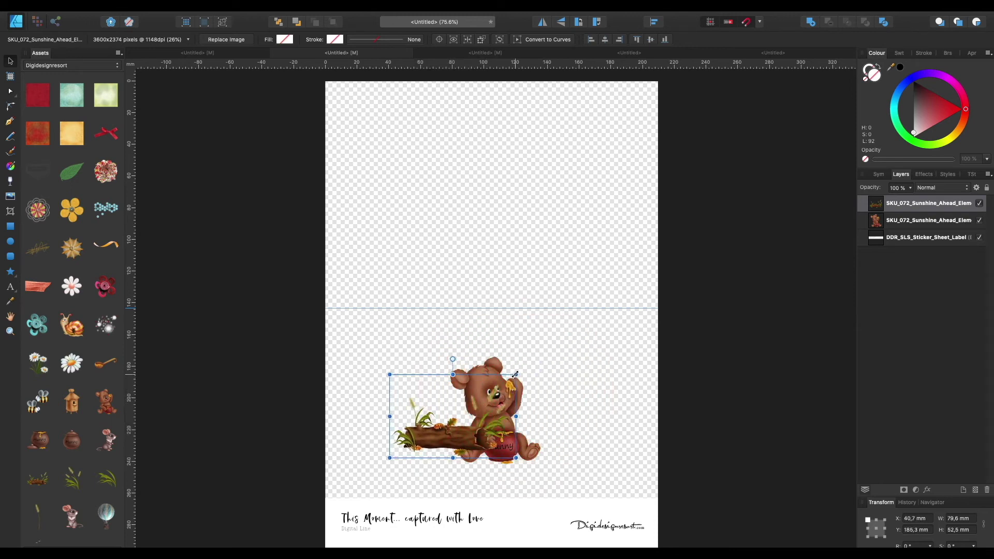
pyautogui.moveTo(516, 374); pyautogui.dragTo(601, 333)
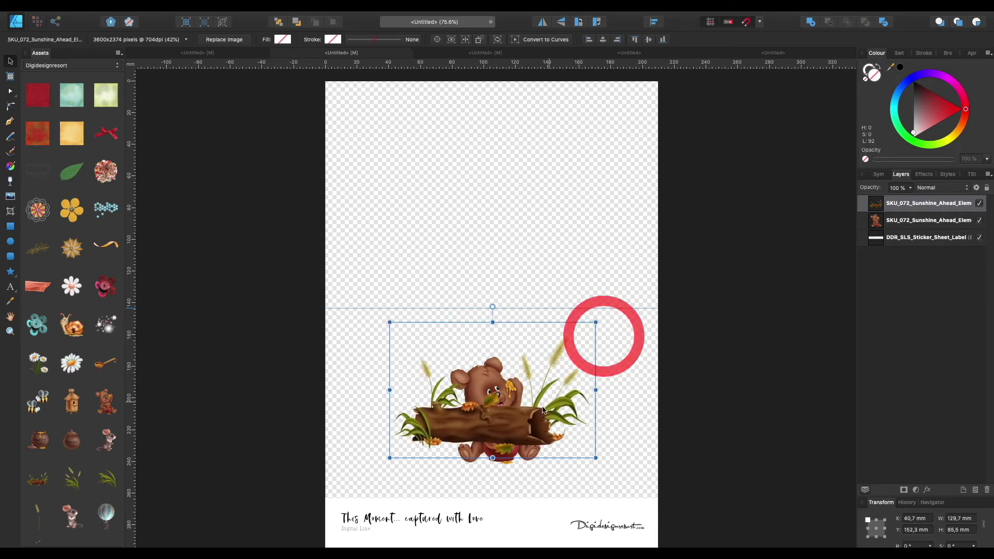
pyautogui.moveTo(524, 428); pyautogui.dragTo(530, 425)
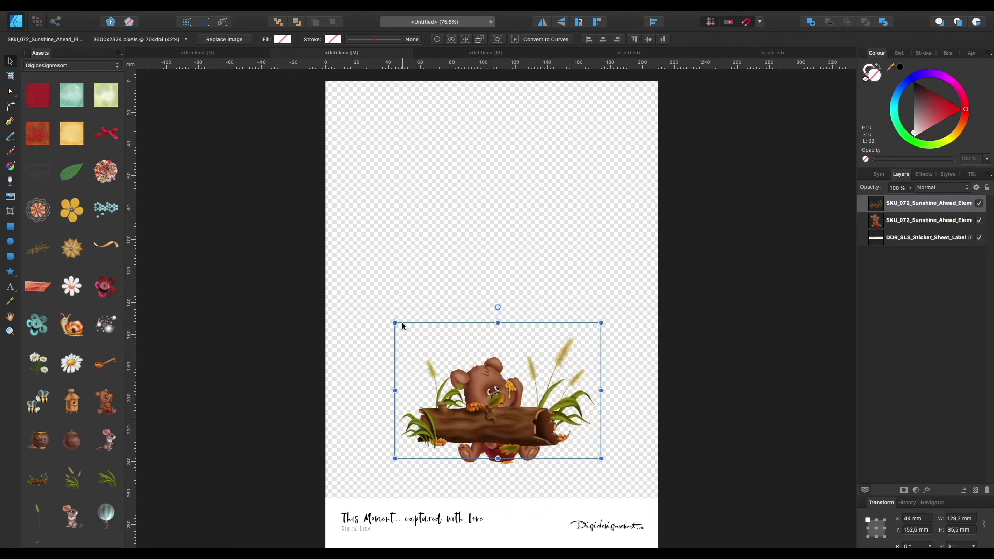
pyautogui.moveTo(395, 323); pyautogui.dragTo(373, 310)
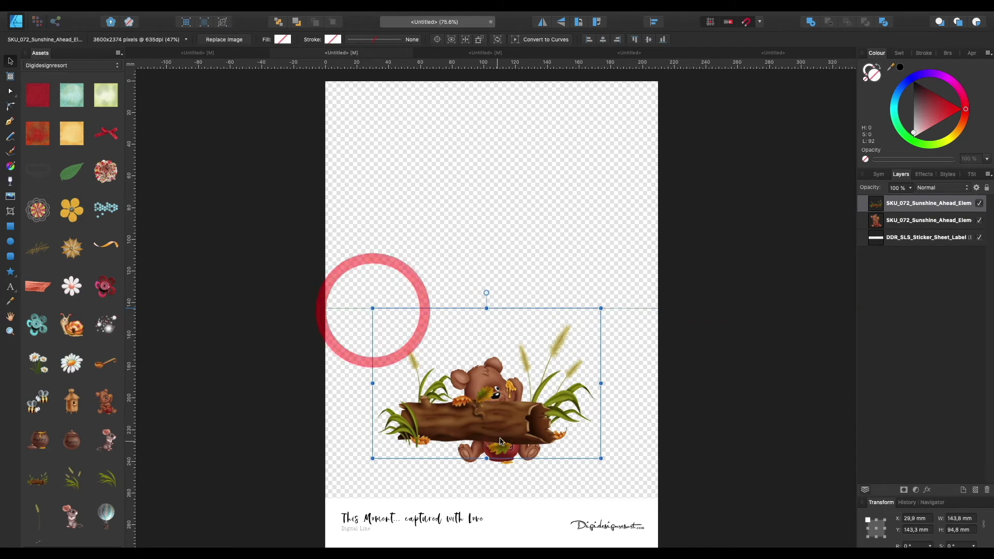
pyautogui.moveTo(506, 426); pyautogui.dragTo(458, 200)
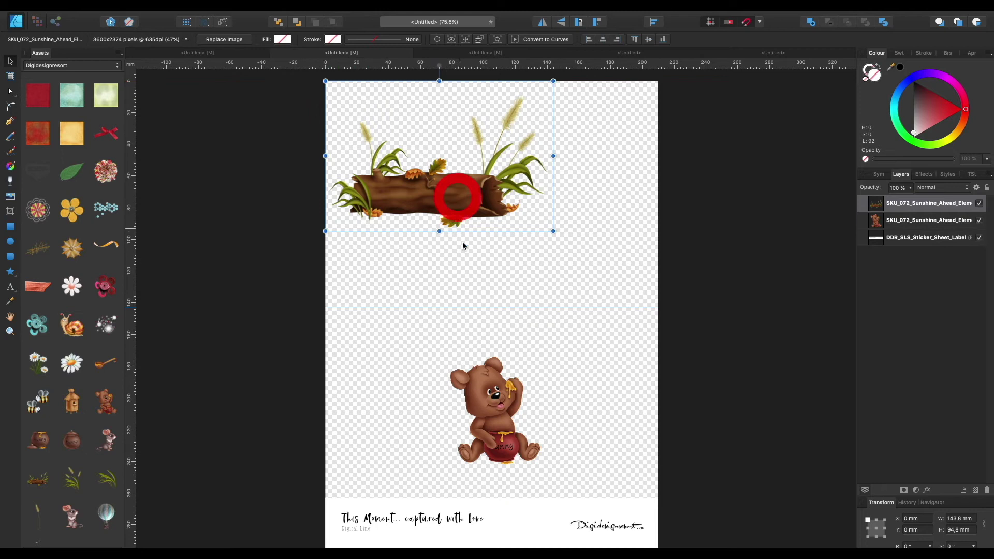
# - Add the bees image, shrink it to about 40 mm and set it beside the log
pyautogui.click(464, 272)
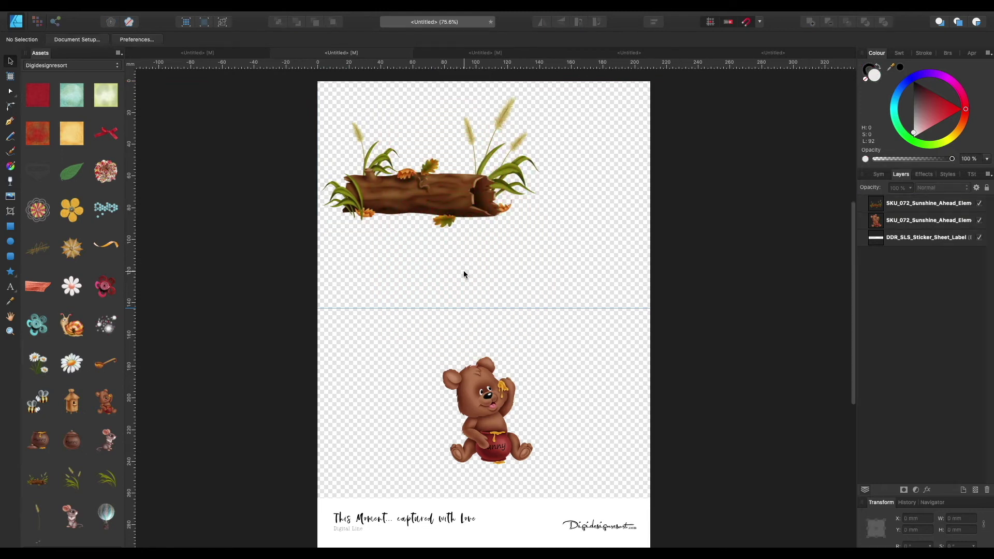
pyautogui.scroll(-3, 95, 364)
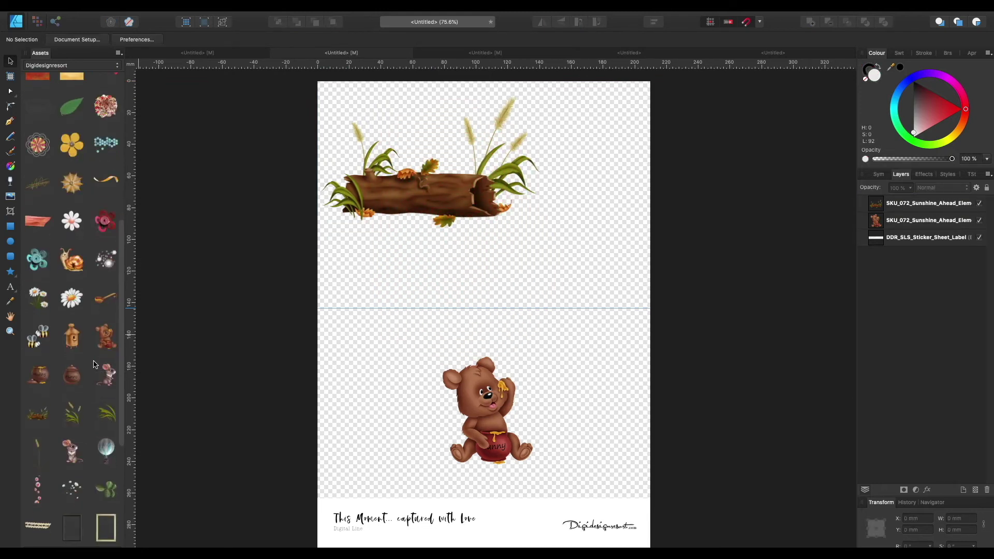
pyautogui.scroll(-4, 53, 278)
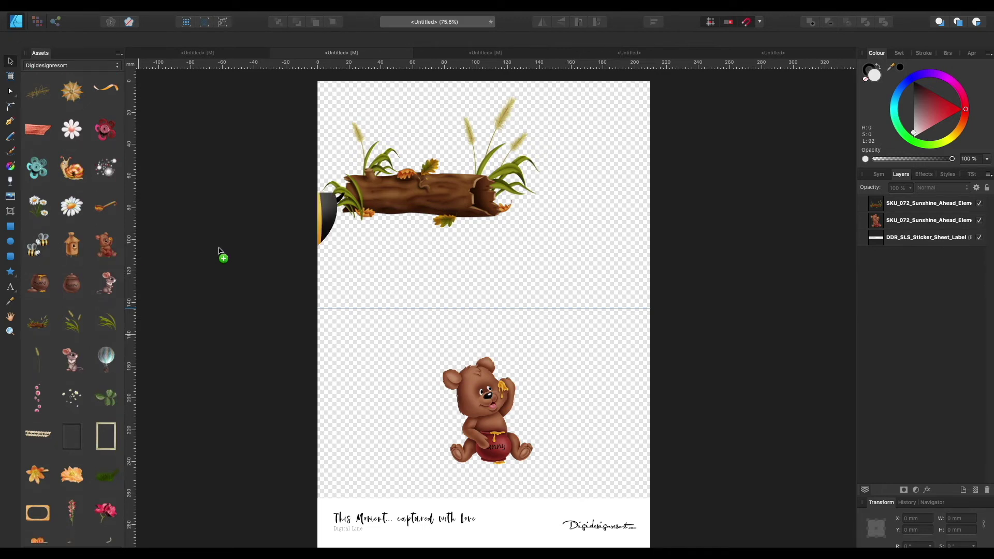
pyautogui.moveTo(219, 252); pyautogui.dragTo(458, 275)
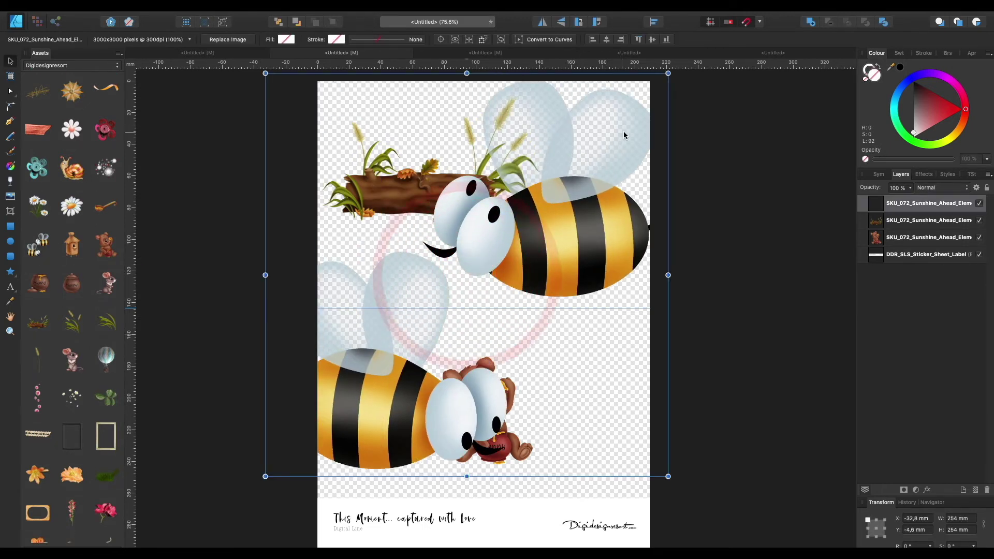
pyautogui.moveTo(667, 74); pyautogui.dragTo(405, 337)
pyautogui.moveTo(369, 398); pyautogui.dragTo(609, 192)
pyautogui.moveTo(644, 134); pyautogui.dragTo(605, 256)
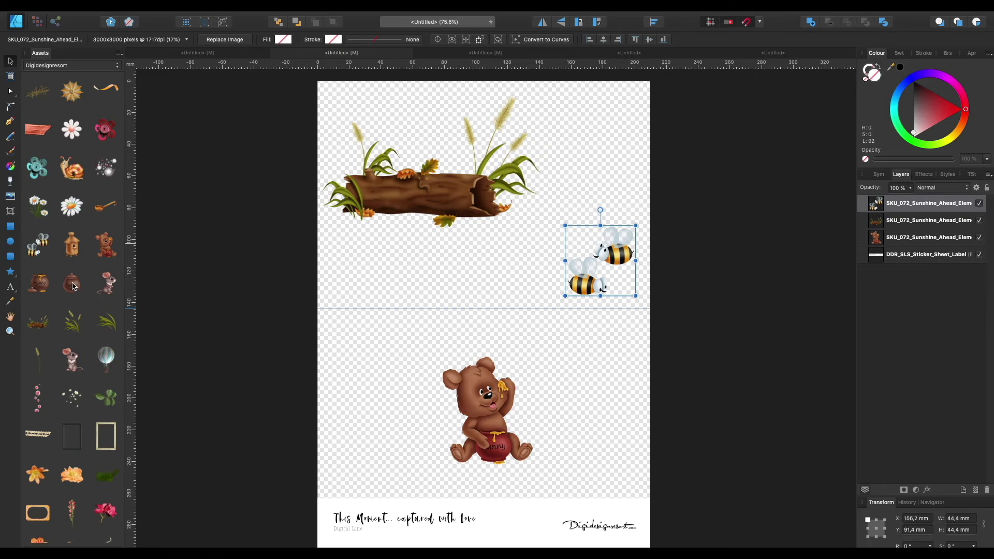
# - Place the honey pot at about 38 mm beside the bees, then drop a grass clump on the page
pyautogui.moveTo(72, 285); pyautogui.dragTo(484, 288)
pyautogui.moveTo(684, 86); pyautogui.dragTo(605, 339)
pyautogui.moveTo(620, 298); pyautogui.dragTo(588, 336)
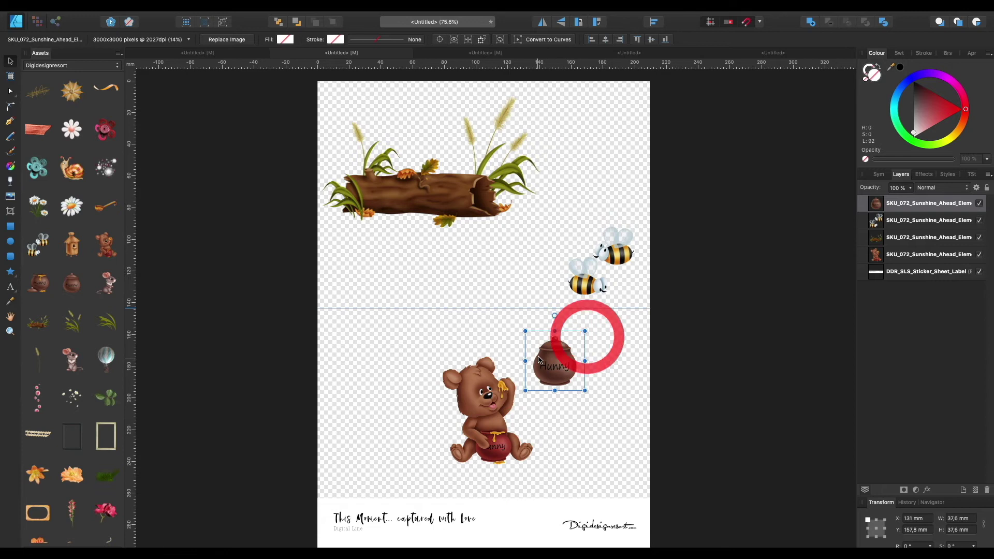
pyautogui.moveTo(539, 360); pyautogui.dragTo(515, 269)
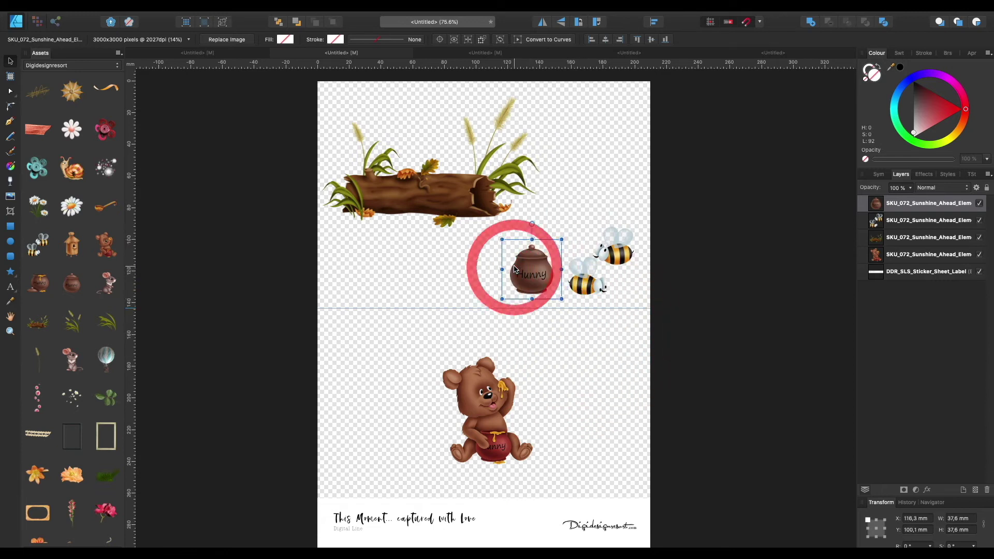
pyautogui.scroll(-2, 87, 296)
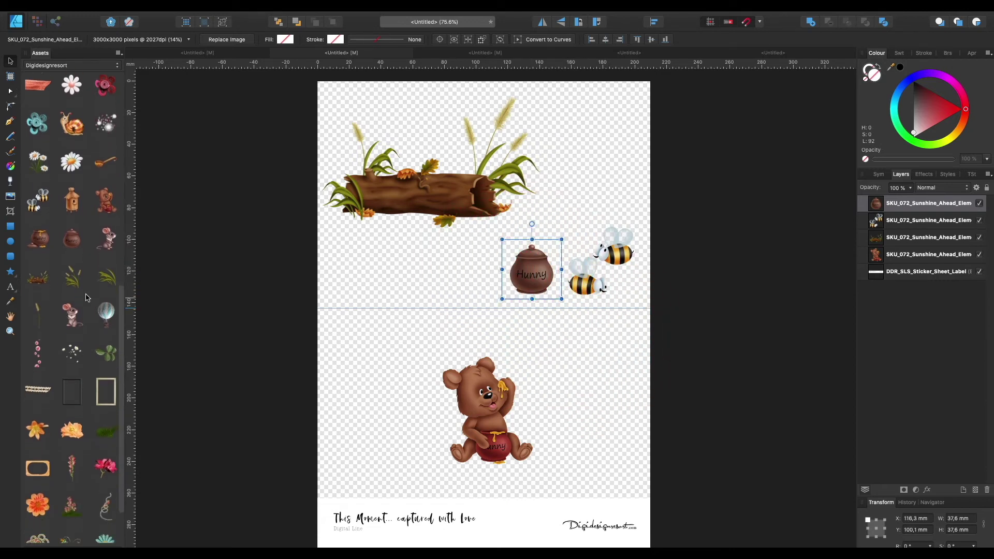
pyautogui.scroll(1, 87, 297)
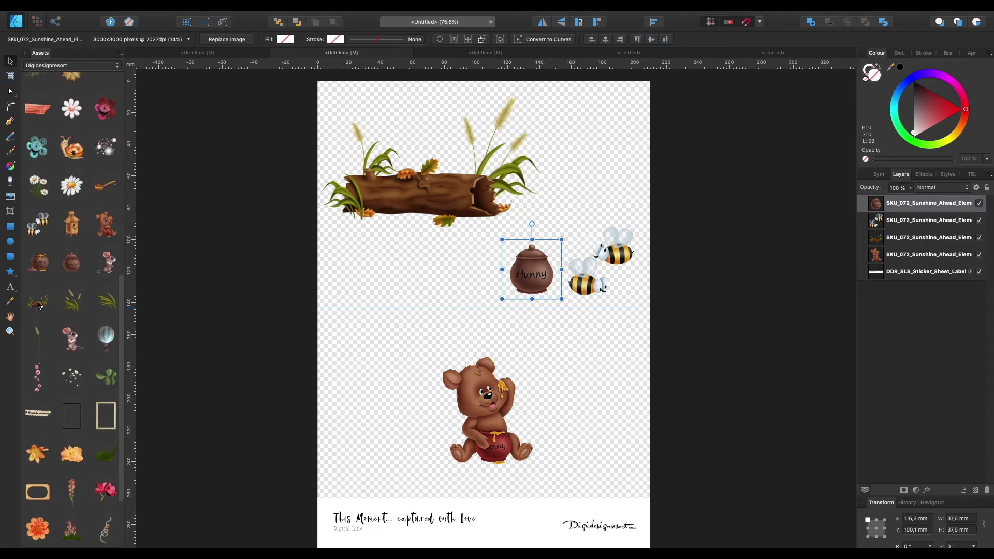
pyautogui.moveTo(74, 307); pyautogui.dragTo(423, 319)
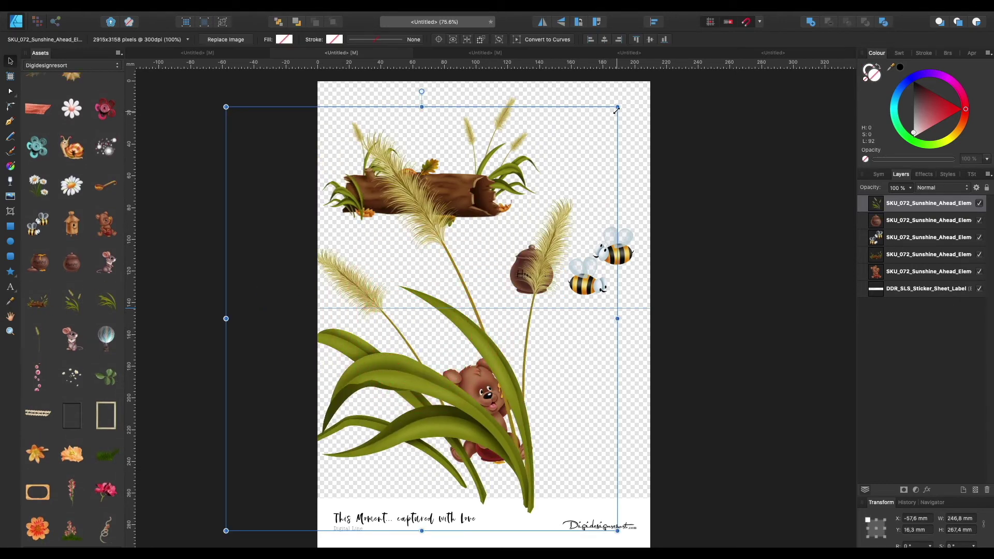
# - Scale the grass clump to about 39 mm and duplicate it with Cmd+J, placing copies side by side
pyautogui.moveTo(615, 111); pyautogui.dragTo(321, 436)
pyautogui.moveTo(280, 467); pyautogui.dragTo(386, 331)
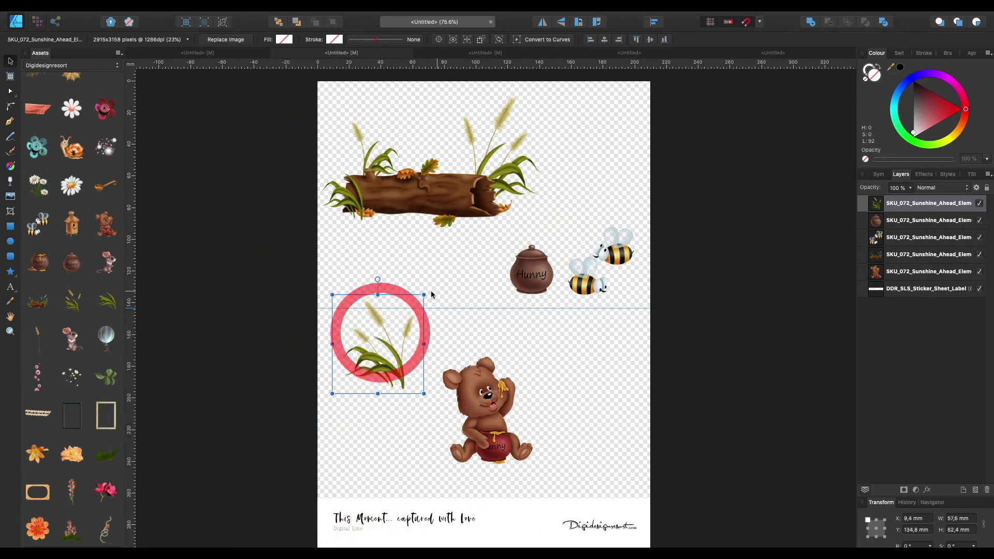
pyautogui.moveTo(423, 294); pyautogui.dragTo(358, 292)
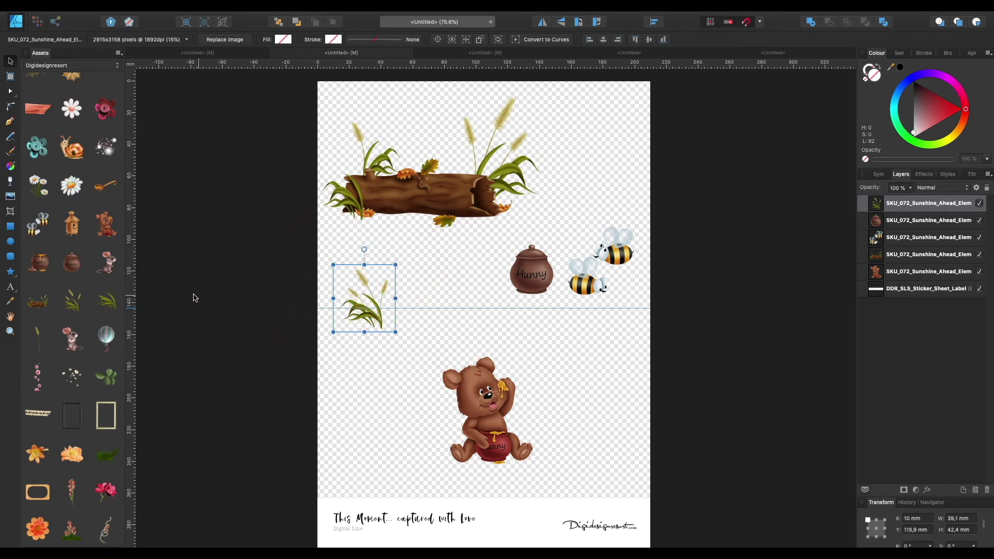
pyautogui.press('super')
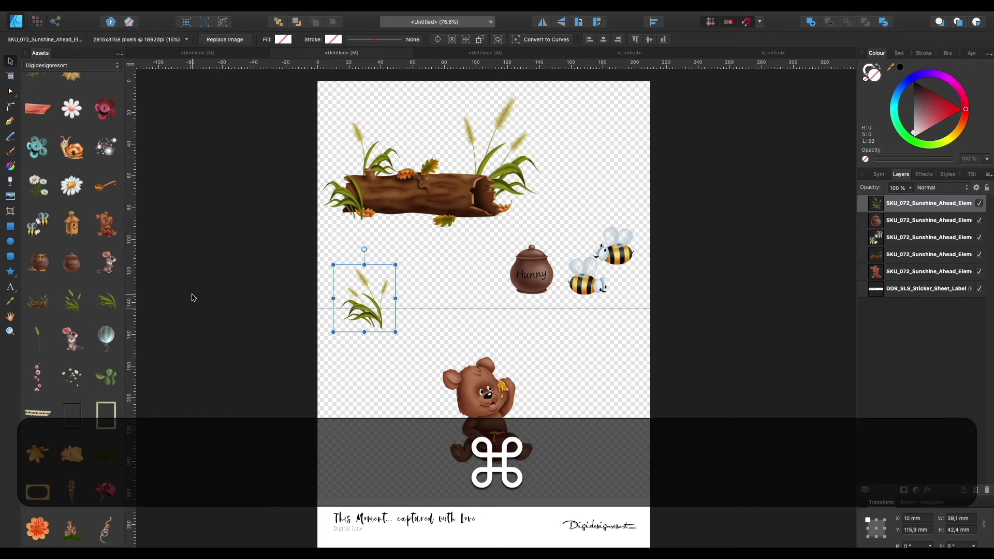
pyautogui.press('super+j')
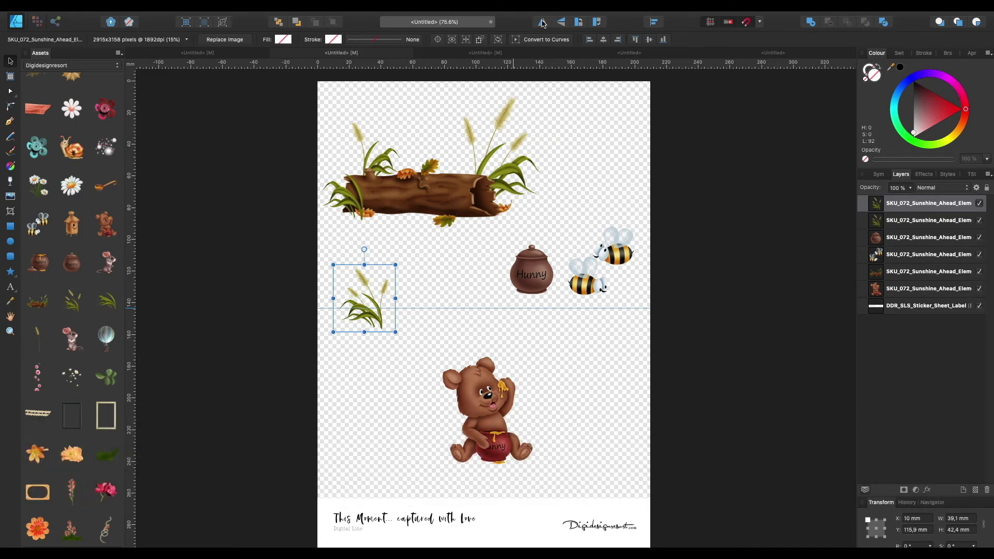
pyautogui.moveTo(366, 304); pyautogui.dragTo(364, 280)
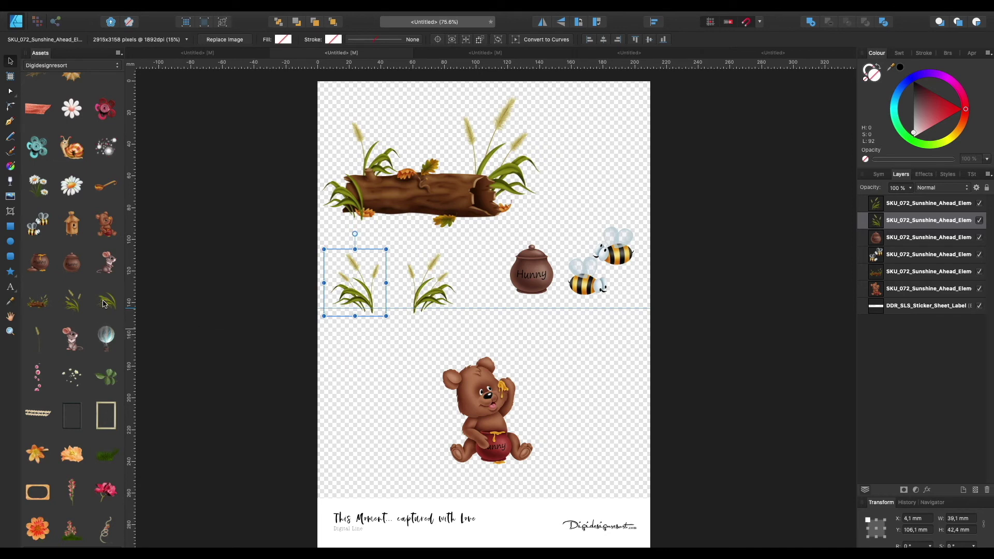
pyautogui.scroll(-2, 82, 304)
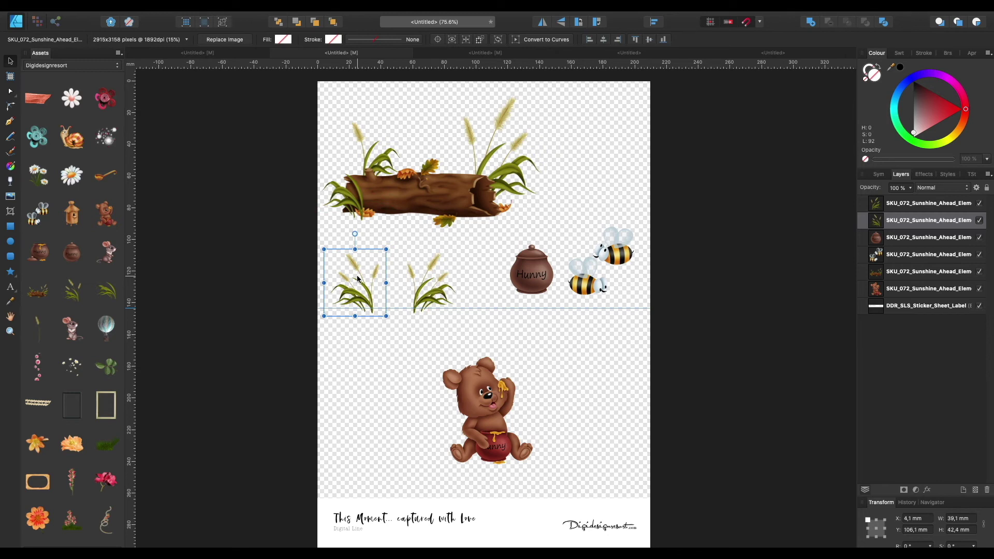
pyautogui.press('super+j')
# - Move the third grass copy below the row and compare against the finished reference sheet
pyautogui.moveTo(357, 279); pyautogui.dragTo(395, 362)
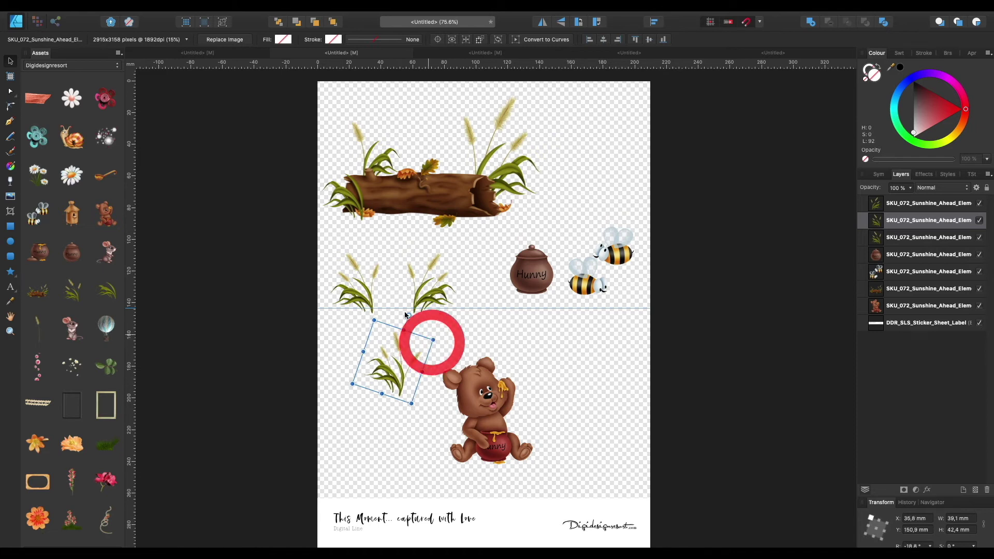
pyautogui.click(187, 53)
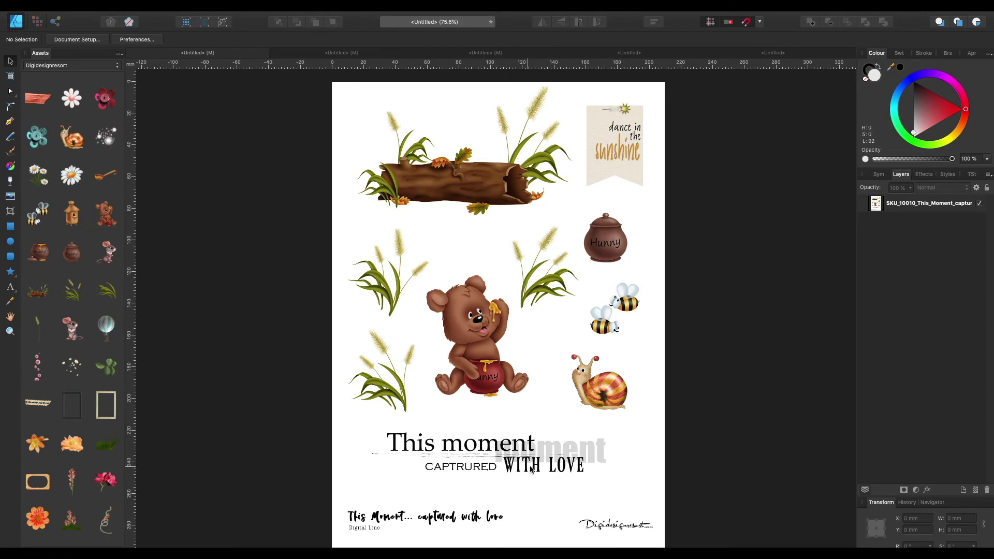
pyautogui.press('super+alt+t')
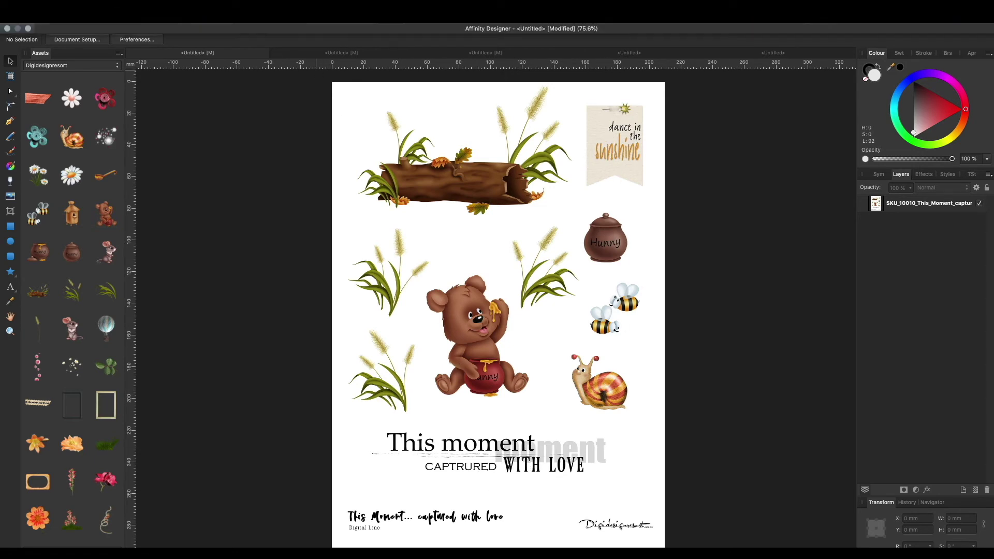
pyautogui.click(321, 54)
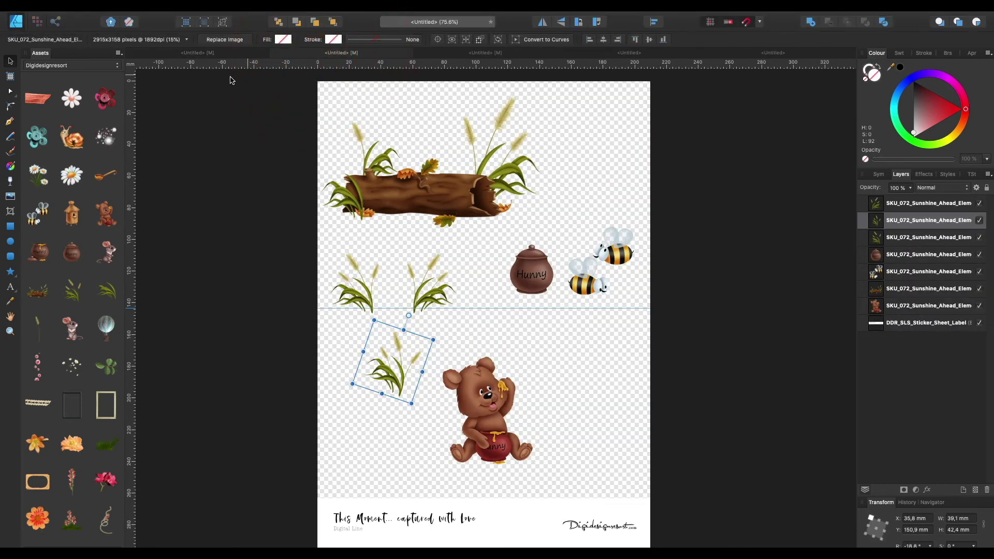
pyautogui.scroll(10, 60, 101)
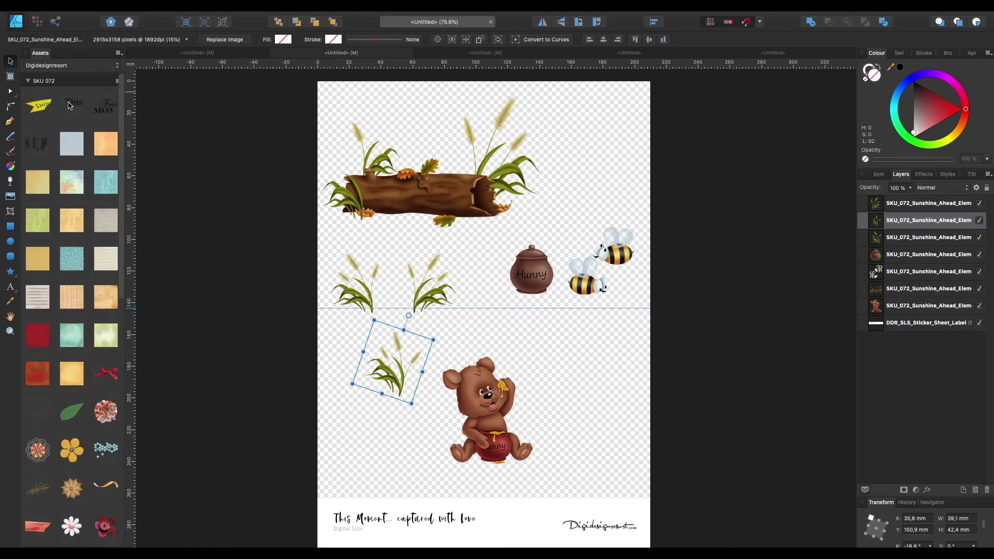
# - Drop the 'This moment / CAPTURED WITH LOVE' wordart on the page, shrink it, and set it under the bear
pyautogui.moveTo(74, 100); pyautogui.dragTo(483, 367)
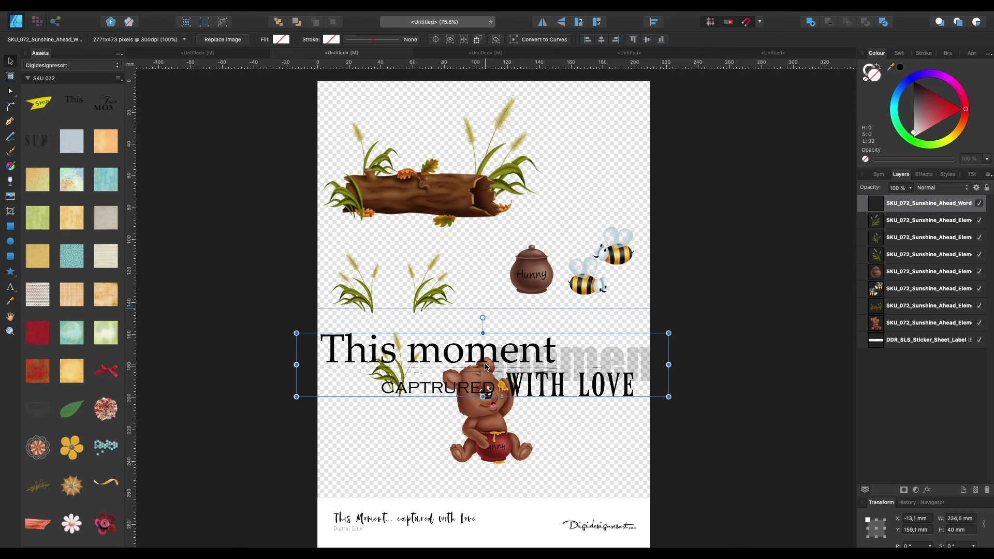
pyautogui.moveTo(668, 333); pyautogui.dragTo(448, 465)
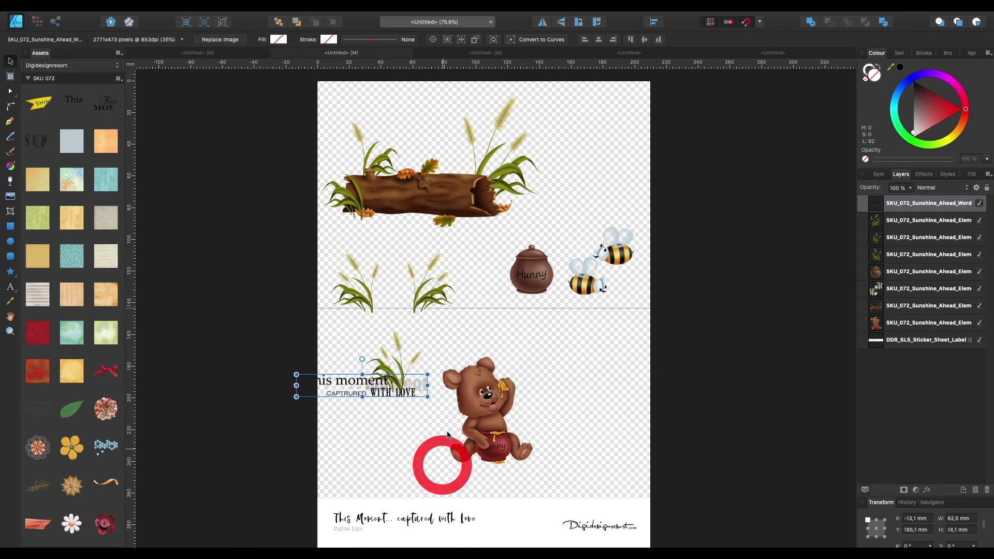
pyautogui.moveTo(383, 387); pyautogui.dragTo(549, 411)
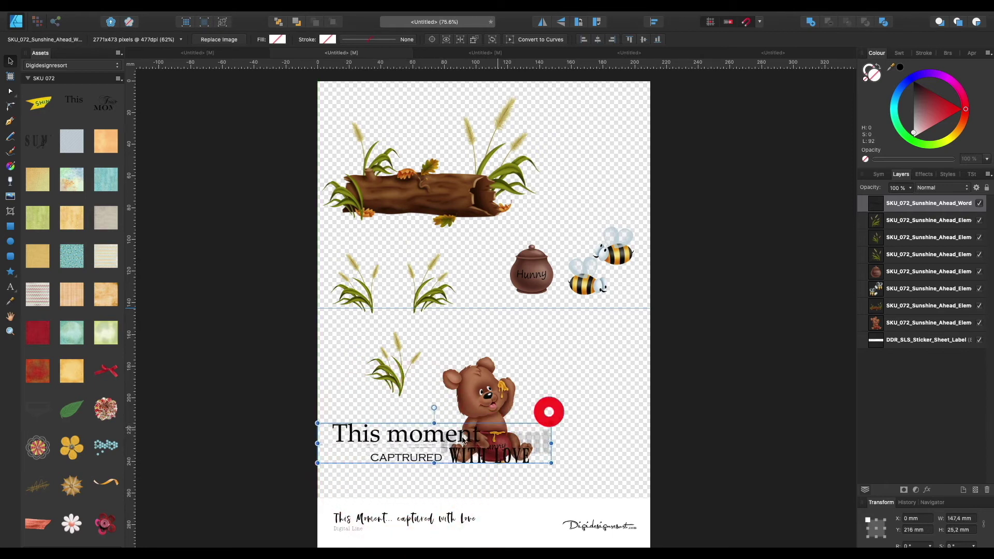
pyautogui.moveTo(425, 447); pyautogui.dragTo(464, 468)
pyautogui.moveTo(485, 420); pyautogui.dragTo(489, 399)
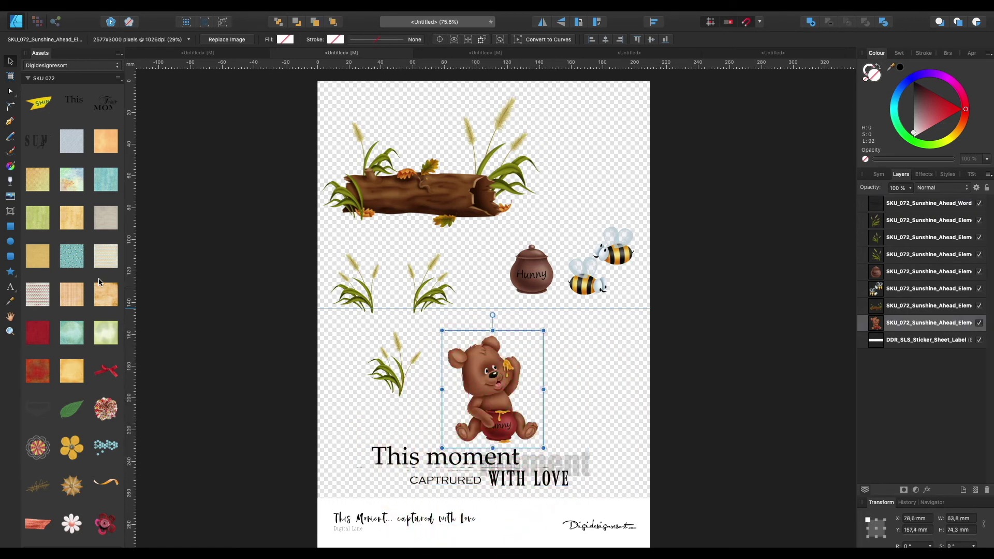
pyautogui.scroll(-15, 99, 282)
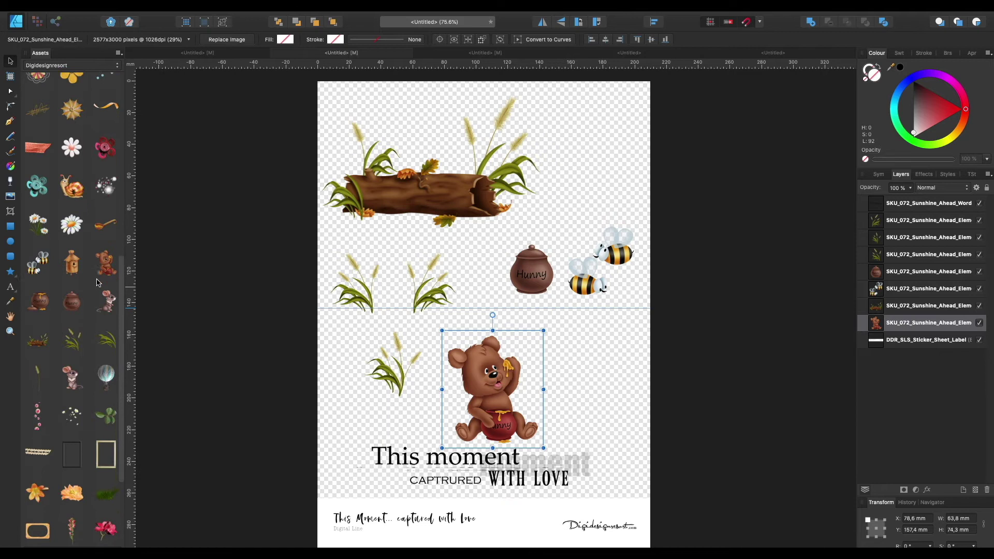
# - Drop the 'dance in the sunshine' tag on the sheet and shrink it to about 35.6 × 52.4 mm, top right
pyautogui.scroll(-5, 97, 282)
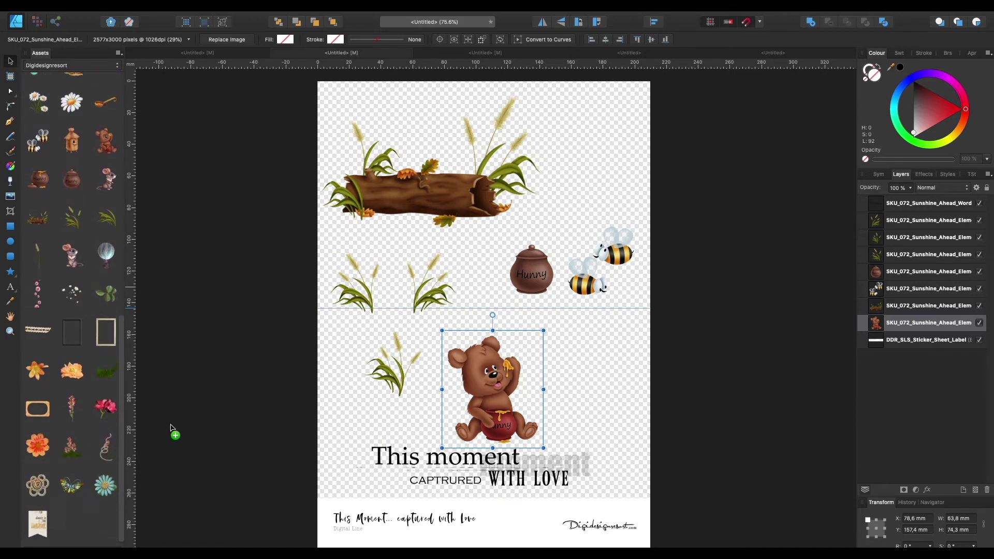
pyautogui.moveTo(172, 427); pyautogui.dragTo(559, 234)
pyautogui.moveTo(448, 394); pyautogui.dragTo(595, 140)
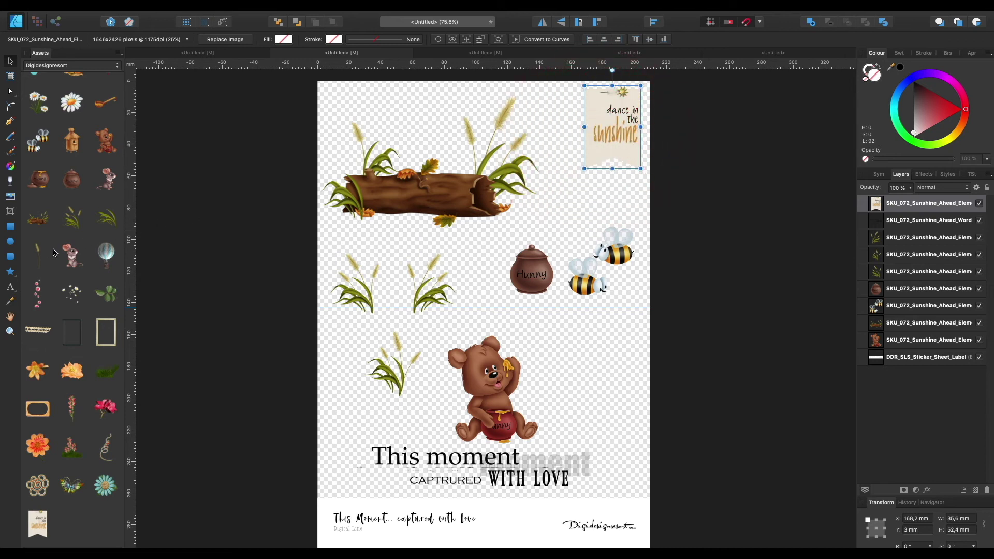
pyautogui.scroll(4, 55, 252)
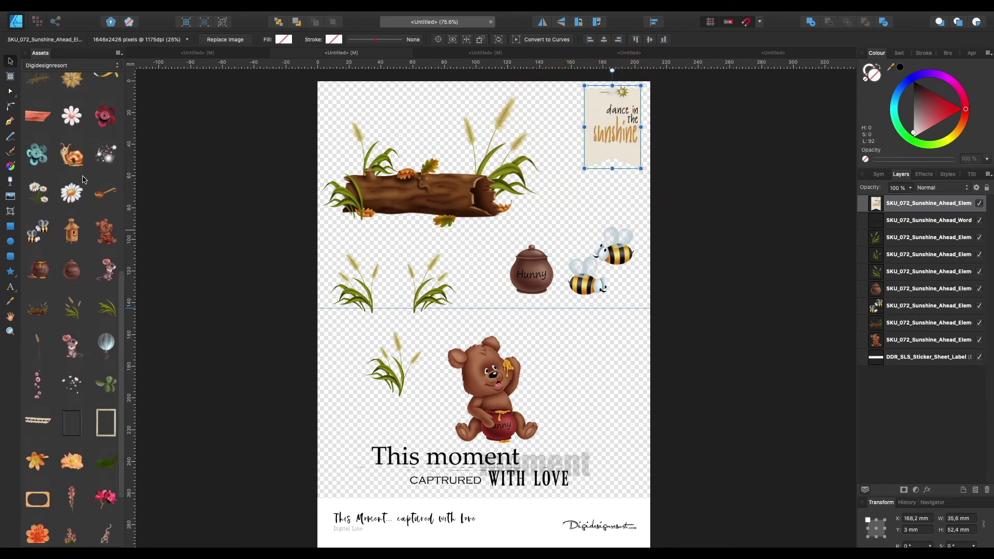
# - Drop the snail sticker on the page, shrink it to about 35 mm square, and set it right of the bear
pyautogui.moveTo(72, 159); pyautogui.dragTo(465, 338)
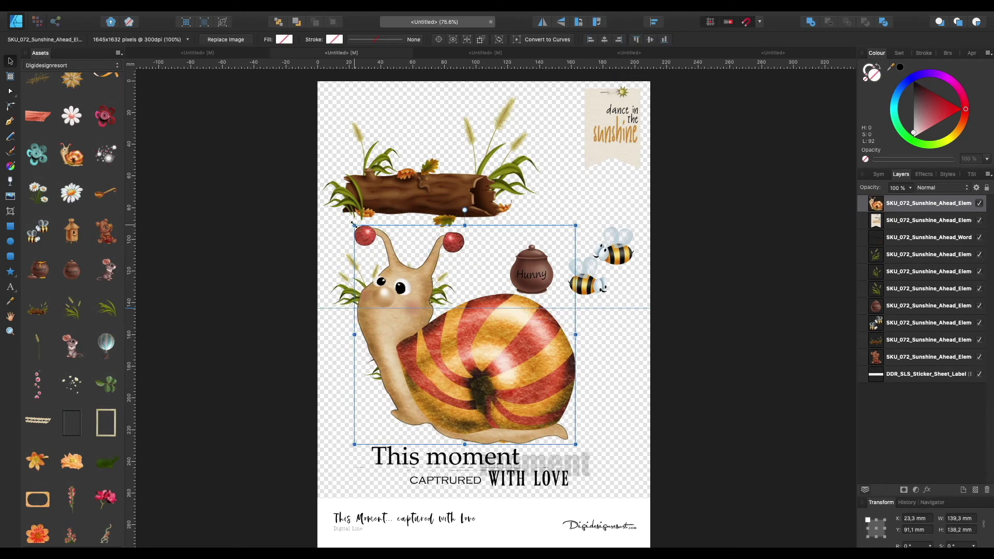
pyautogui.moveTo(353, 223); pyautogui.dragTo(512, 382)
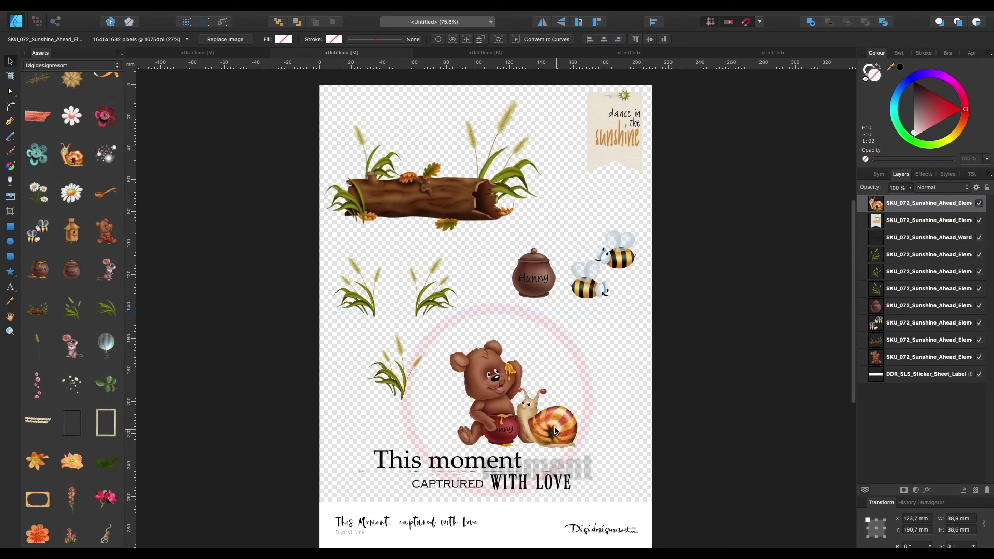
pyautogui.moveTo(555, 431); pyautogui.dragTo(601, 388)
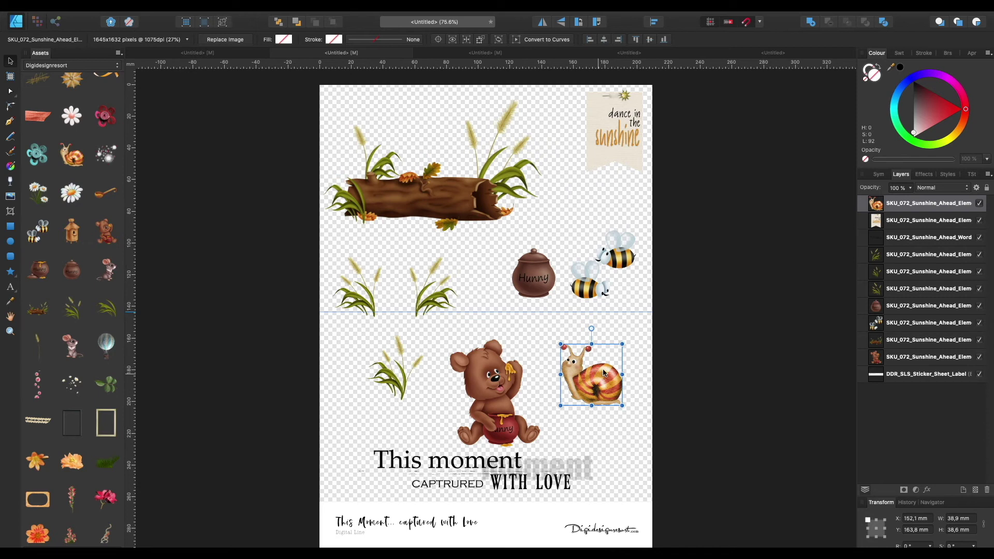
pyautogui.moveTo(623, 344); pyautogui.dragTo(614, 384)
# - Enlarge the bear slightly, then enlarge the middle grass clump and place it between log and honey pot
pyautogui.click(552, 348)
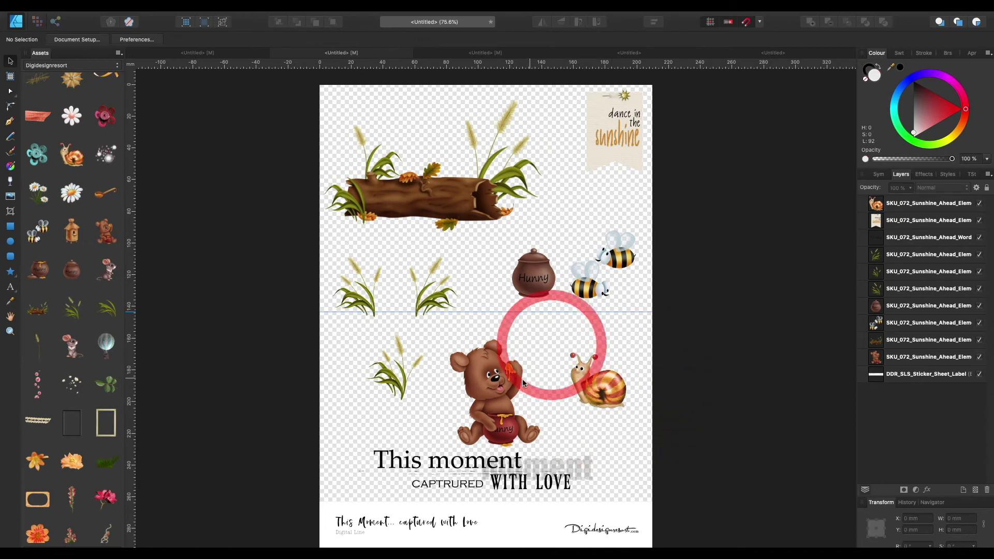
pyautogui.click(520, 381)
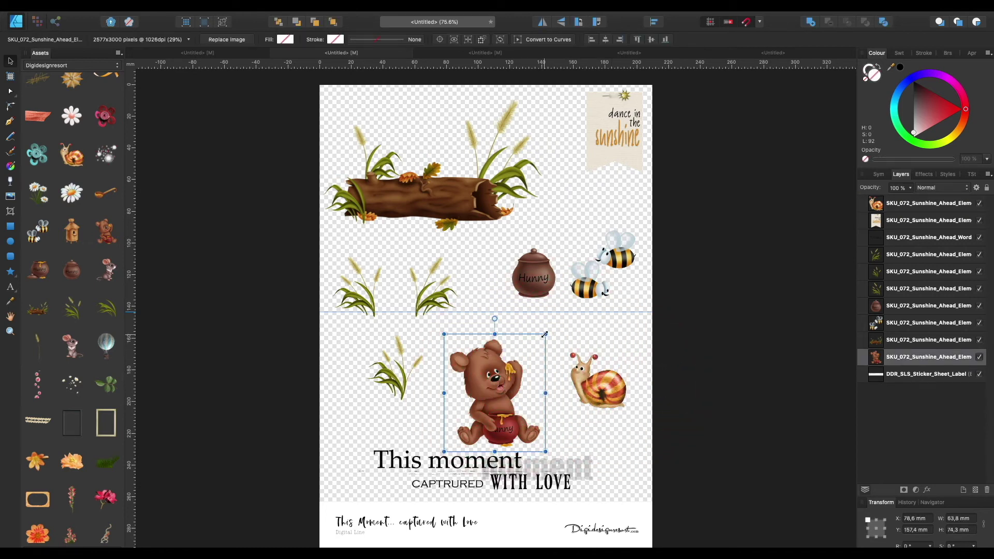
pyautogui.moveTo(546, 335)
pyautogui.mouseDown()
pyautogui.moveTo(556, 312)
pyautogui.moveTo(555, 322)
pyautogui.mouseUp()
pyautogui.click(428, 281)
pyautogui.moveTo(444, 288); pyautogui.dragTo(499, 188)
pyautogui.moveTo(529, 143); pyautogui.dragTo(563, 103)
pyautogui.moveTo(534, 130); pyautogui.dragTo(459, 282)
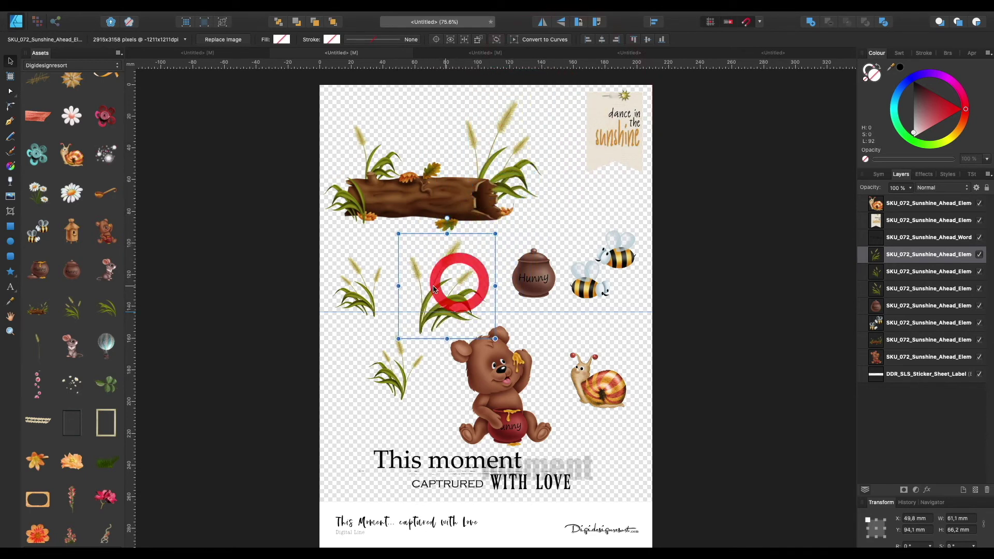
# - Enlarge the left grass clump and the small lower grass cluster, setting the lower one beside the bear
pyautogui.click(371, 286)
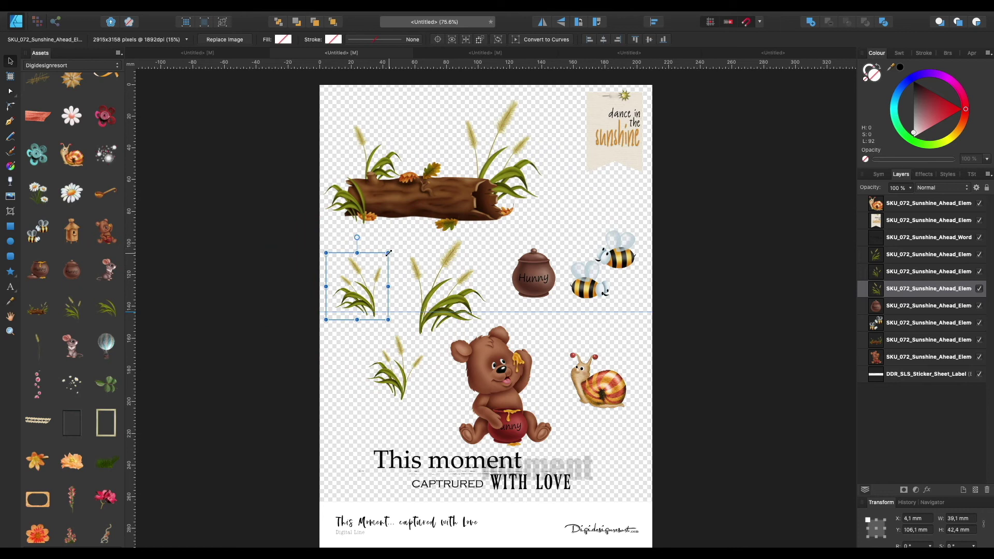
pyautogui.moveTo(388, 253); pyautogui.dragTo(412, 217)
pyautogui.moveTo(402, 251); pyautogui.dragTo(394, 297)
pyautogui.click(398, 396)
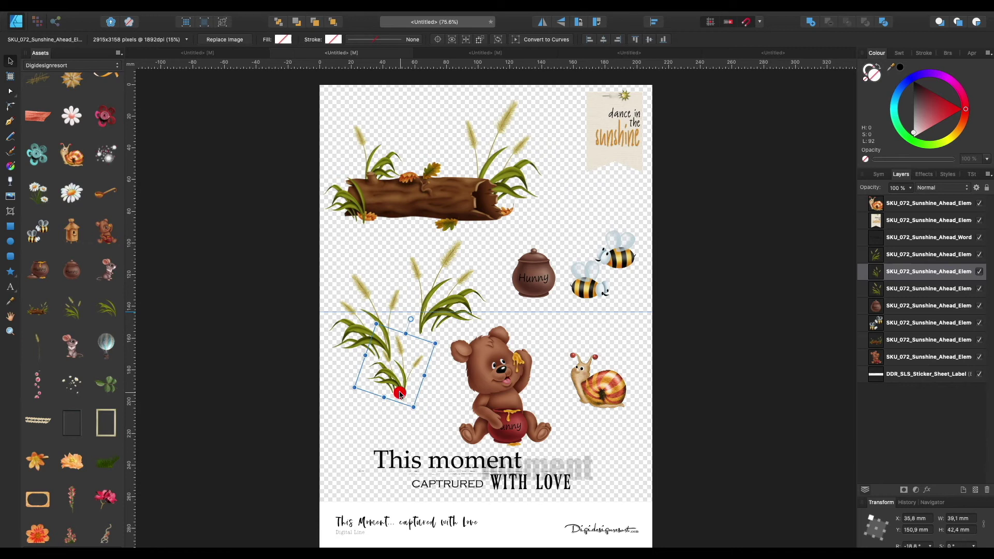
pyautogui.moveTo(435, 343); pyautogui.dragTo(473, 318)
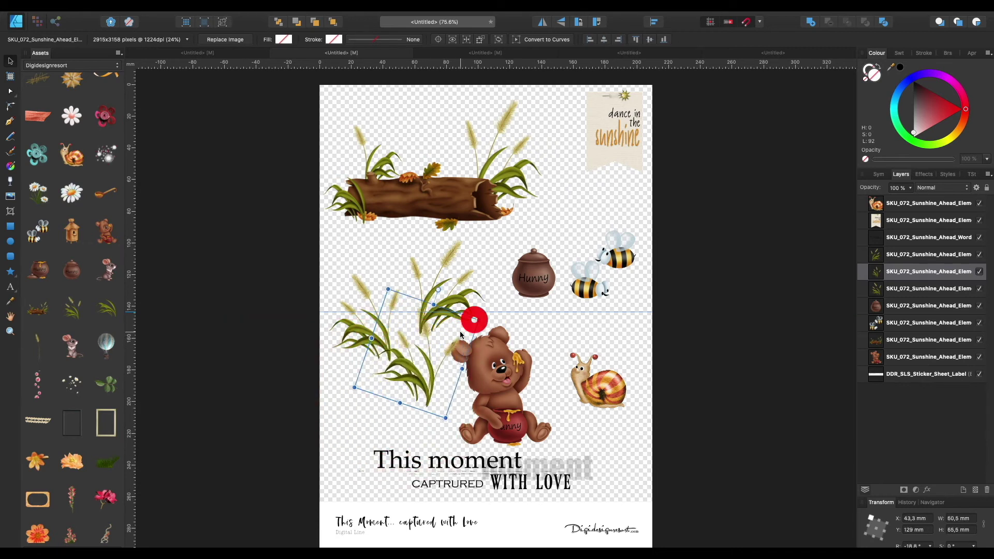
pyautogui.moveTo(429, 369); pyautogui.dragTo(416, 409)
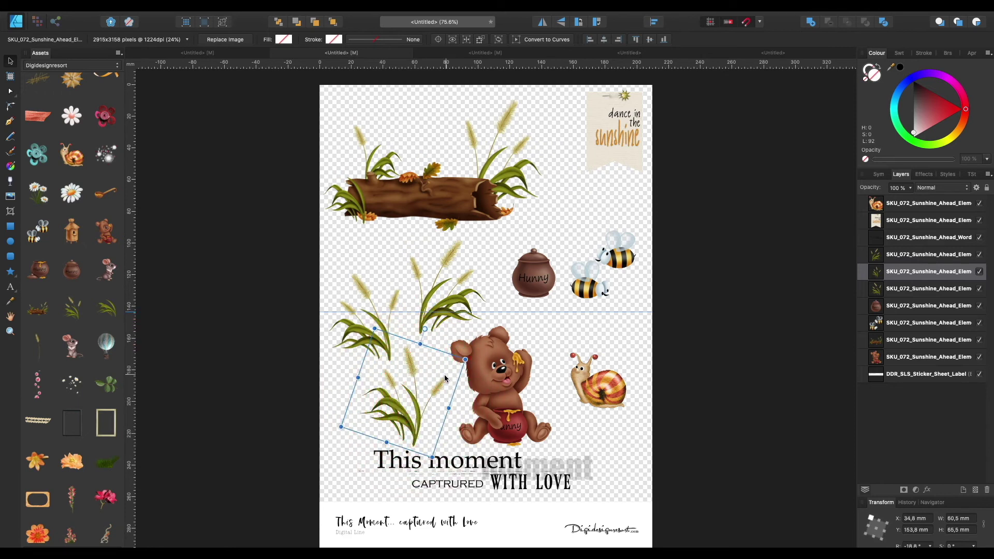
pyautogui.moveTo(437, 387); pyautogui.dragTo(444, 388)
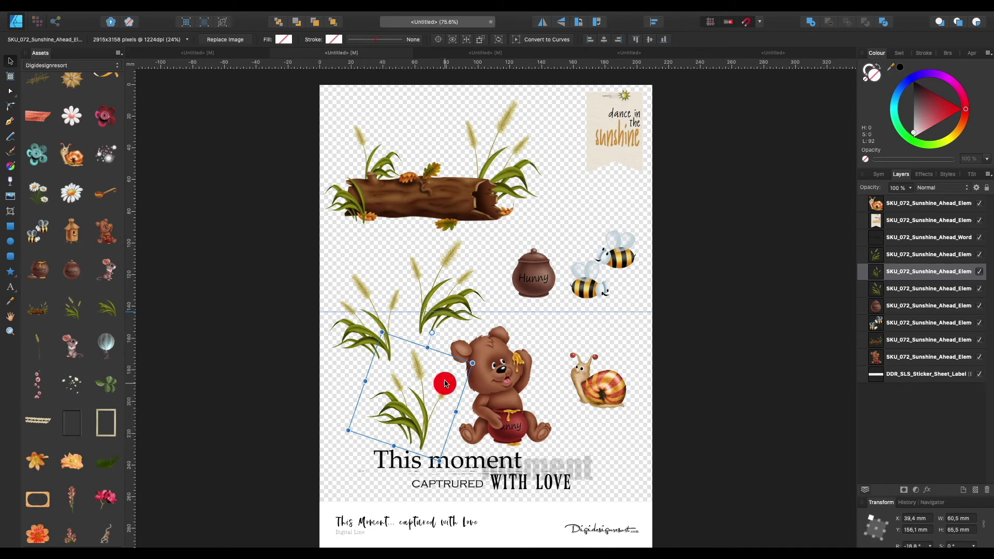
# - Realign the log, grass clusters and bear into tidy rows, the bear just below the guide
pyautogui.click(458, 208)
pyautogui.moveTo(458, 208); pyautogui.dragTo(482, 202)
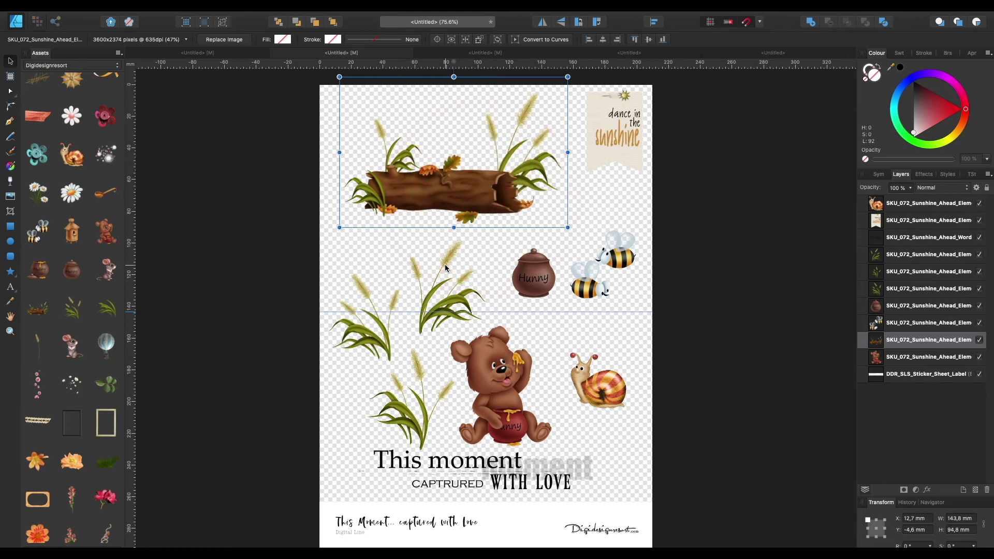
pyautogui.click(450, 259)
pyautogui.moveTo(452, 261); pyautogui.dragTo(459, 258)
pyautogui.moveTo(396, 297); pyautogui.dragTo(400, 263)
pyautogui.click(401, 262)
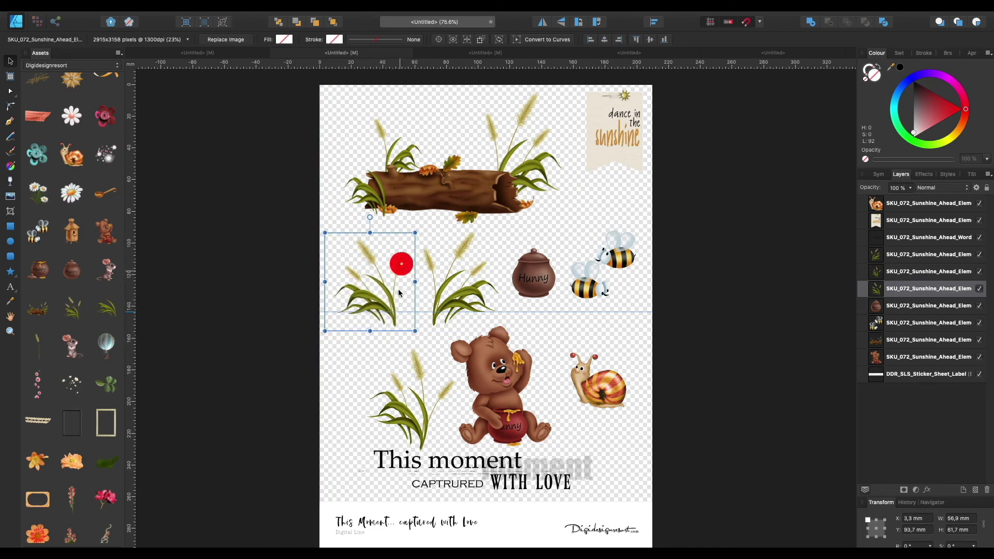
pyautogui.moveTo(414, 363); pyautogui.dragTo(409, 346)
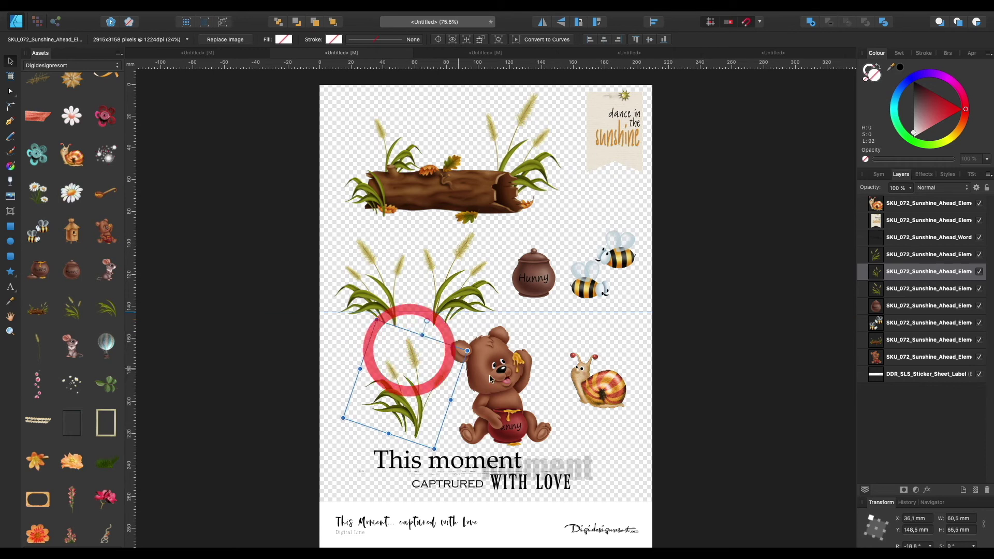
pyautogui.click(500, 386)
pyautogui.moveTo(500, 386)
pyautogui.mouseDown()
pyautogui.moveTo(443, 150)
pyautogui.moveTo(484, 338)
pyautogui.moveTo(522, 386)
pyautogui.moveTo(523, 410)
pyautogui.moveTo(507, 384)
pyautogui.mouseUp()
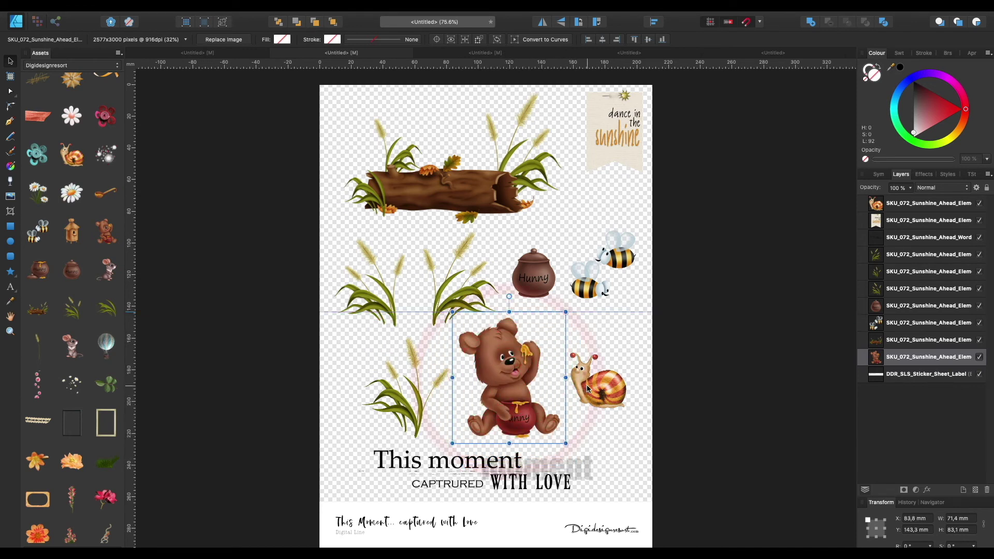
# - Shrink the snail and bees stickers, moving the snail down-right and the bees beside the bear
pyautogui.click(593, 376)
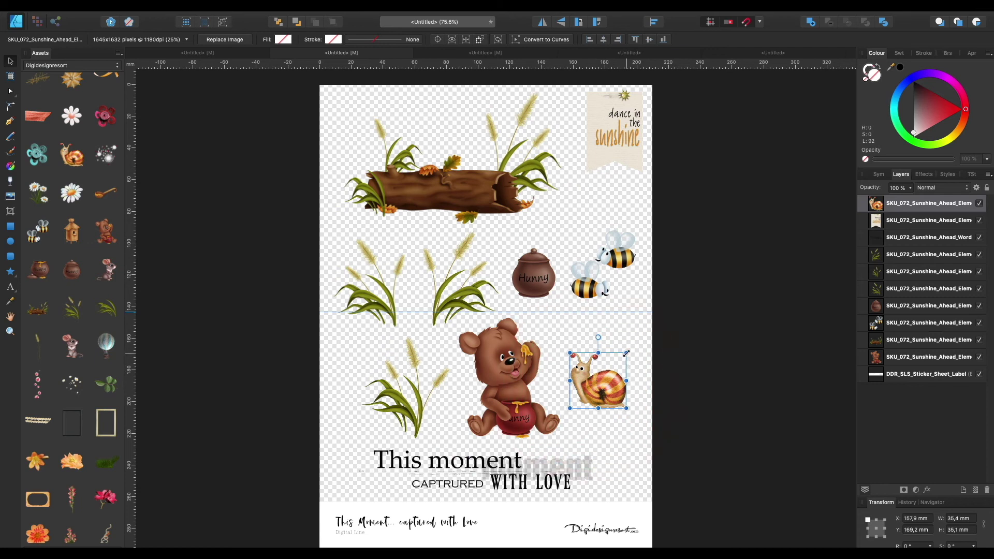
pyautogui.moveTo(626, 353); pyautogui.dragTo(621, 357)
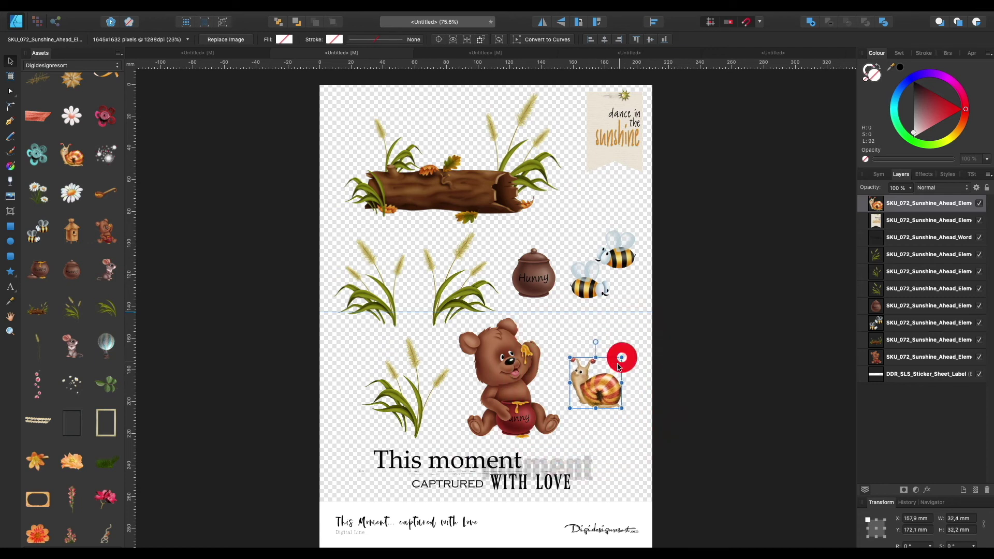
pyautogui.moveTo(594, 397); pyautogui.dragTo(603, 418)
pyautogui.click(615, 278)
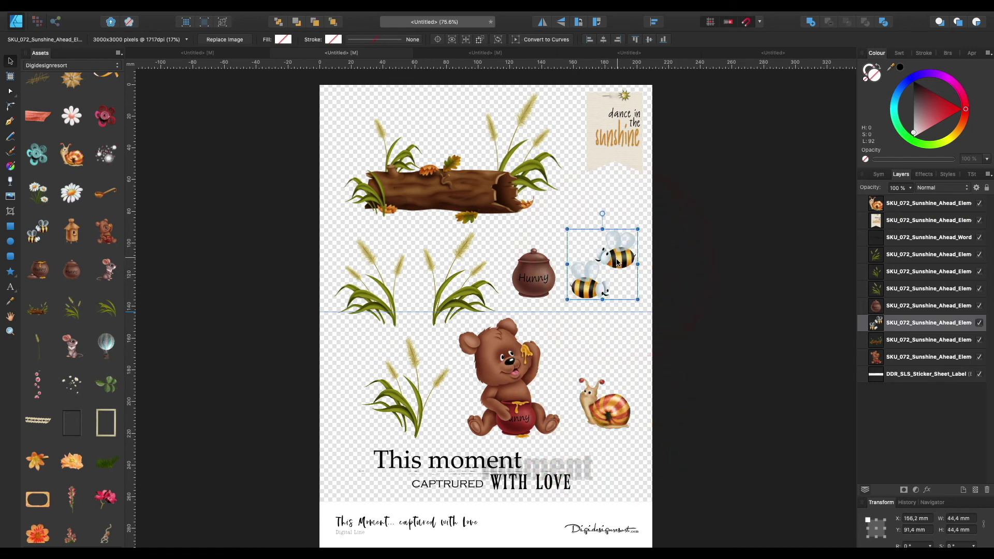
pyautogui.moveTo(619, 263); pyautogui.dragTo(613, 299)
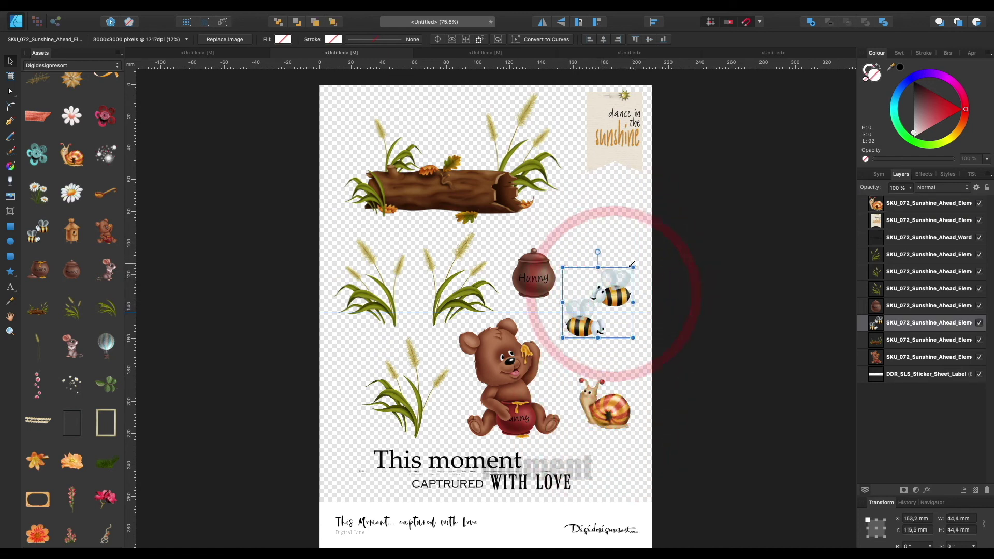
pyautogui.moveTo(631, 267); pyautogui.dragTo(611, 322)
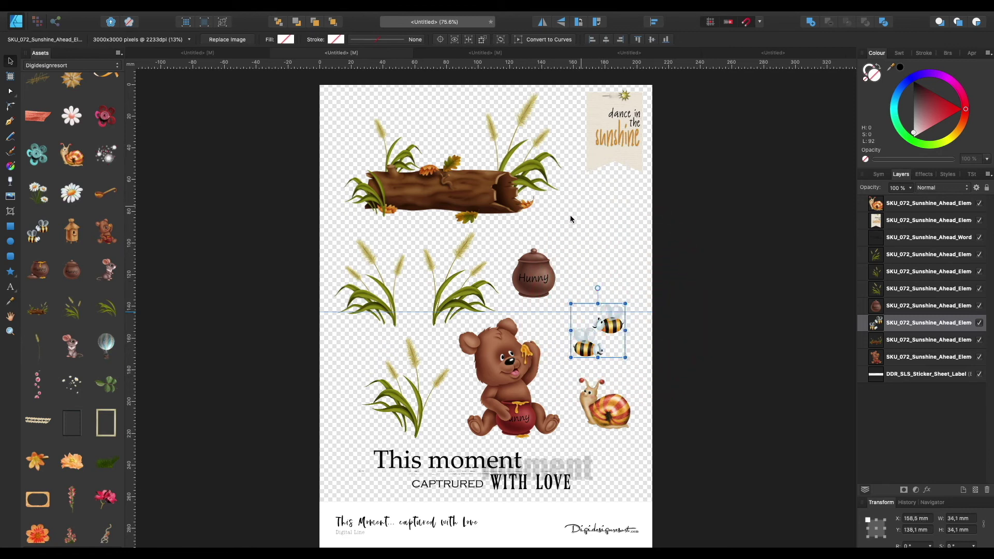
# - Move the Hunny pot up under the tag and shift the tag slightly down and left
pyautogui.click(531, 279)
pyautogui.moveTo(533, 283); pyautogui.dragTo(499, 373)
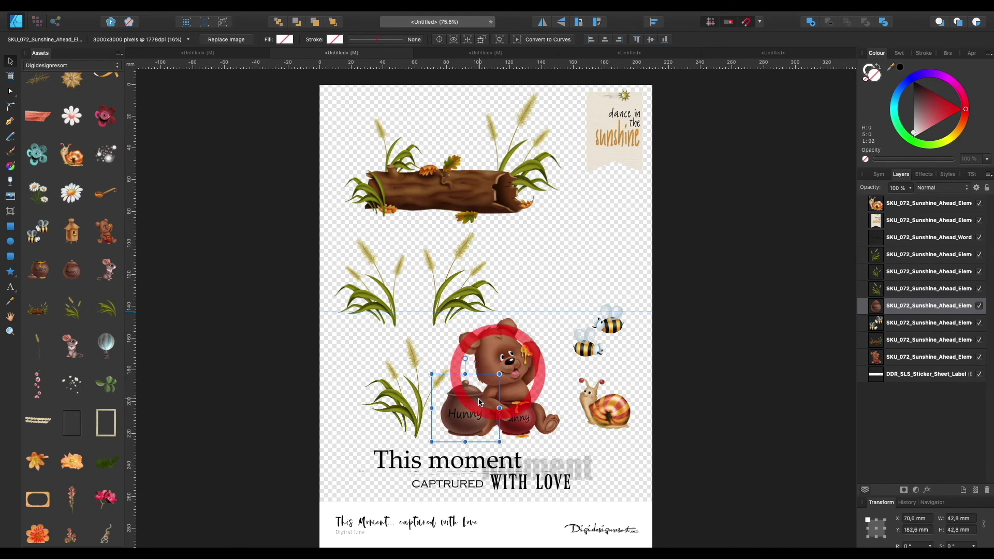
pyautogui.moveTo(476, 404); pyautogui.dragTo(607, 255)
pyautogui.click(607, 200)
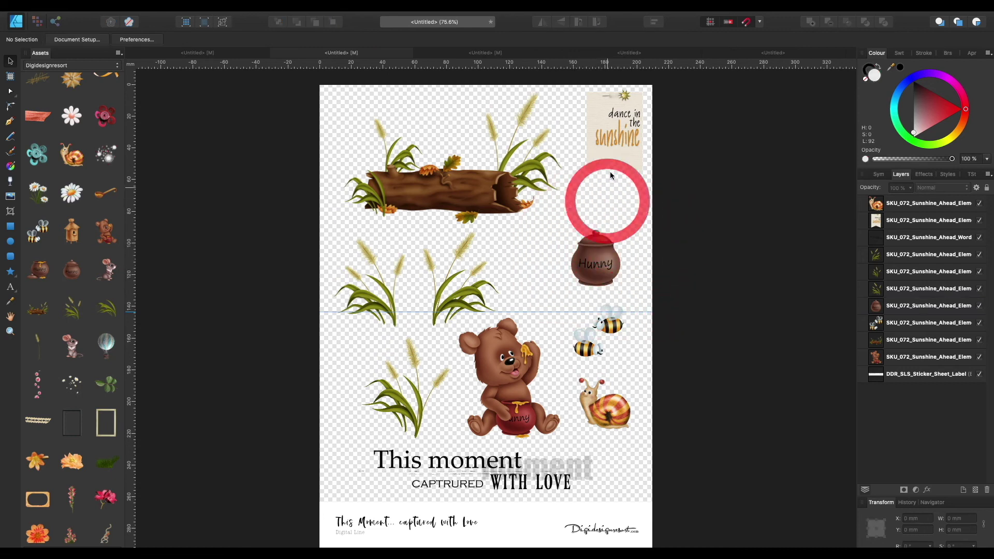
pyautogui.click(616, 137)
pyautogui.moveTo(616, 137); pyautogui.dragTo(603, 155)
# - Shift the middle grass right, nudge the bear down, then go to the yellow dotted paper document
pyautogui.moveTo(464, 291); pyautogui.dragTo(496, 288)
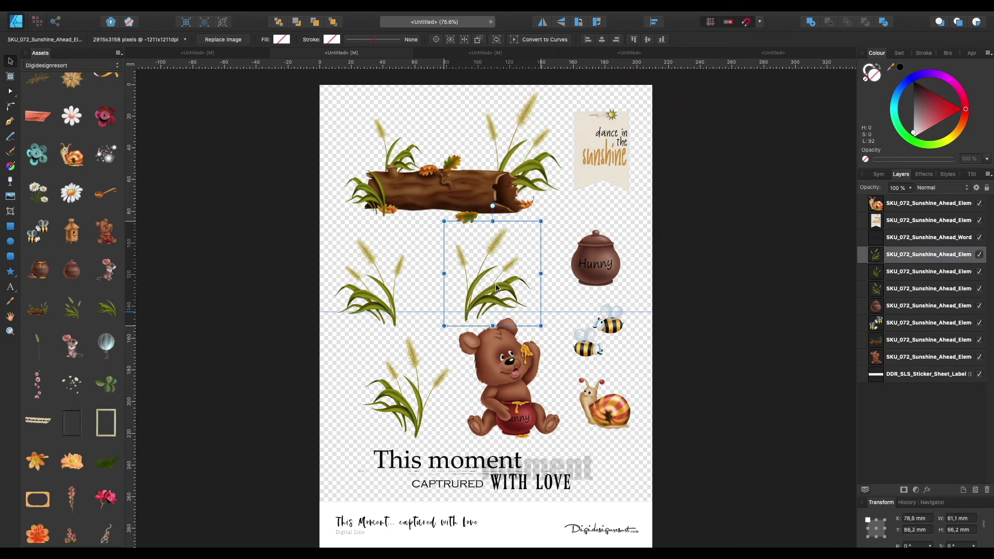
pyautogui.click(482, 355)
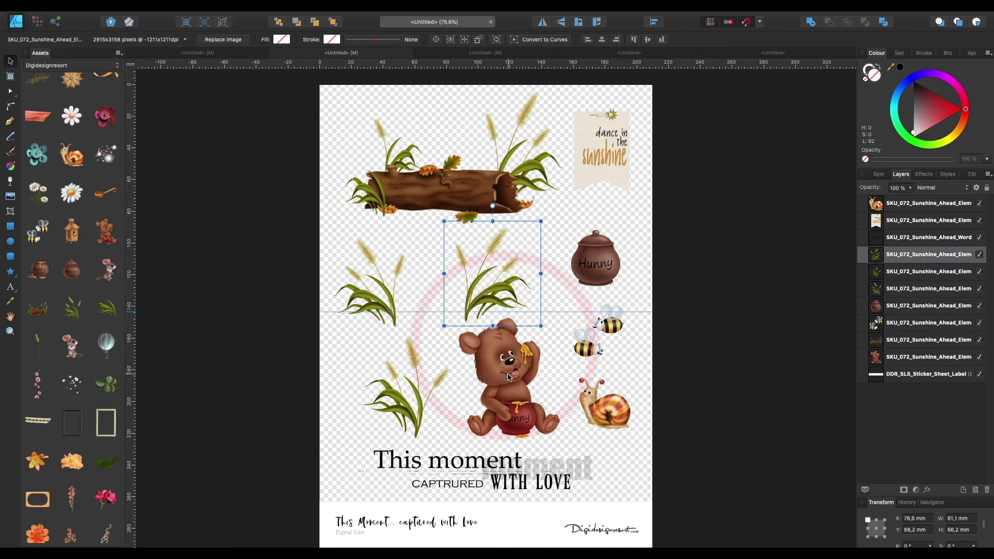
pyautogui.moveTo(511, 372); pyautogui.dragTo(515, 379)
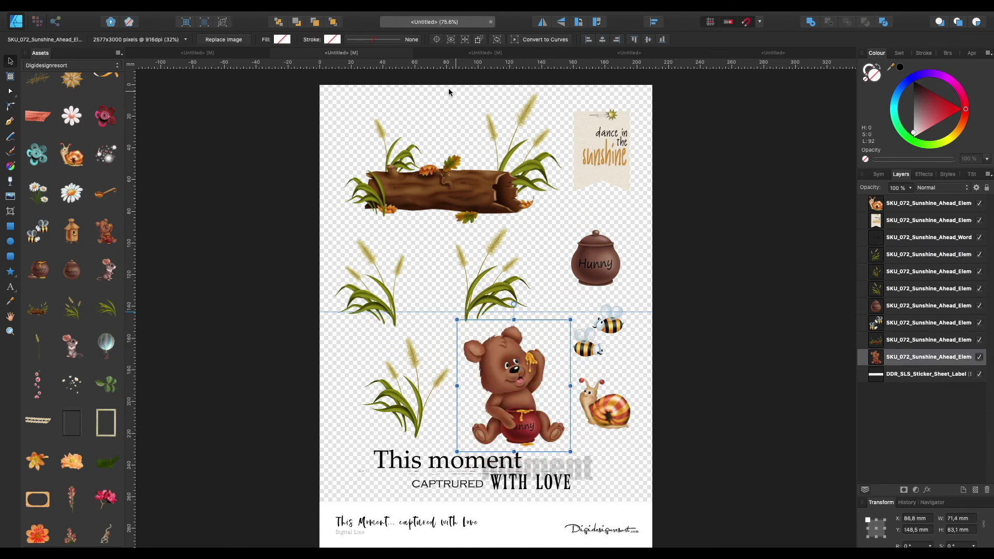
pyautogui.click(457, 53)
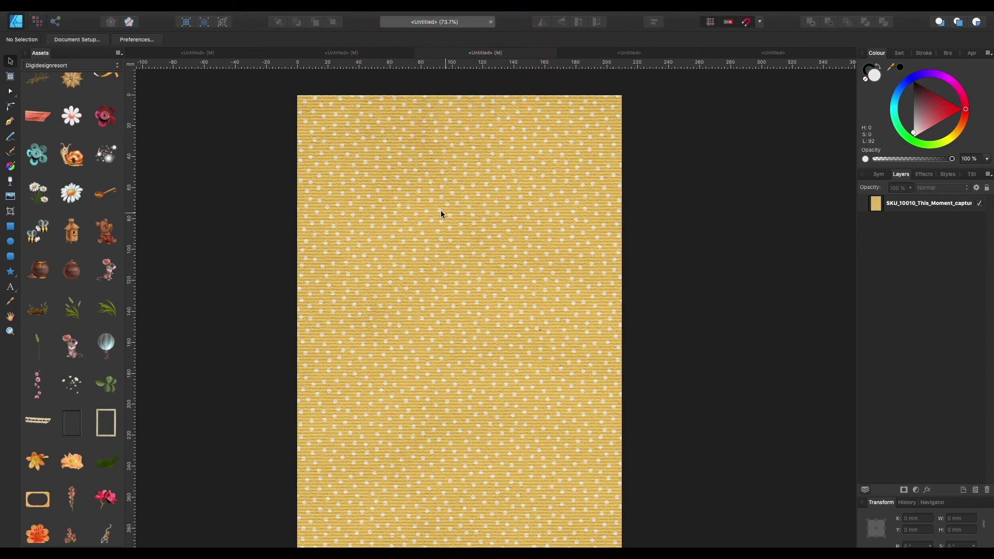
# - Place the yellow dotted paper on the blank fourth document, covering the whole page, and lock its layer
pyautogui.scroll(15, 97, 176)
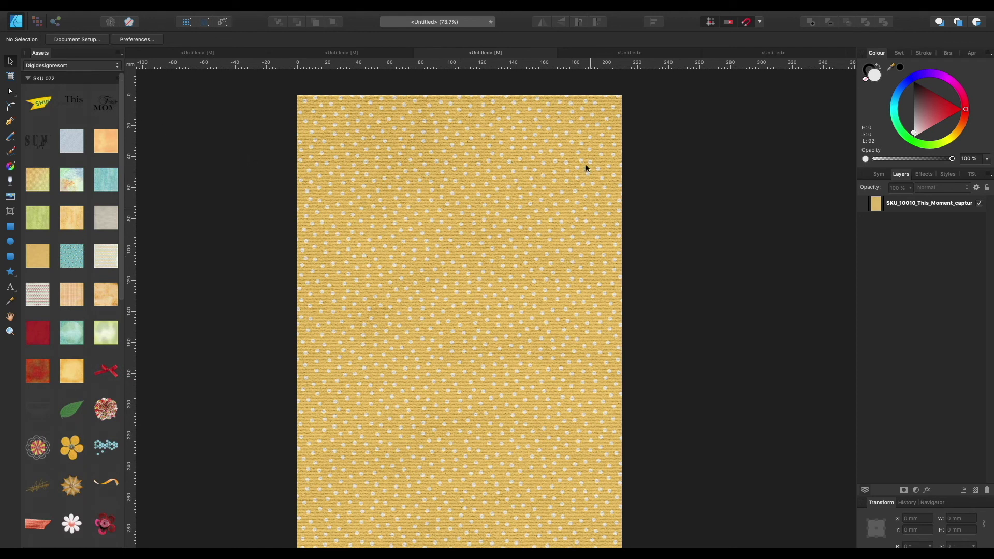
pyautogui.click(616, 54)
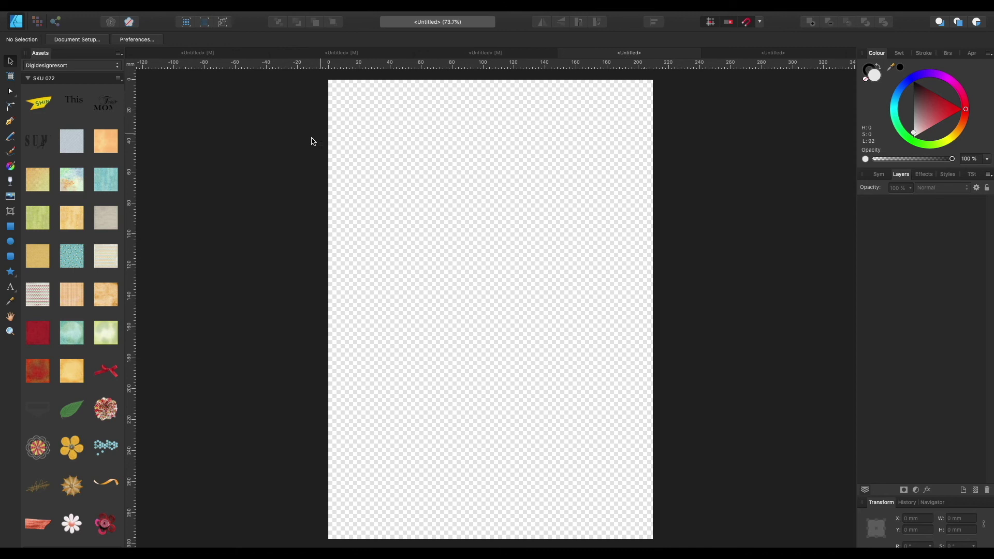
pyautogui.hscroll(-1, 220, 191)
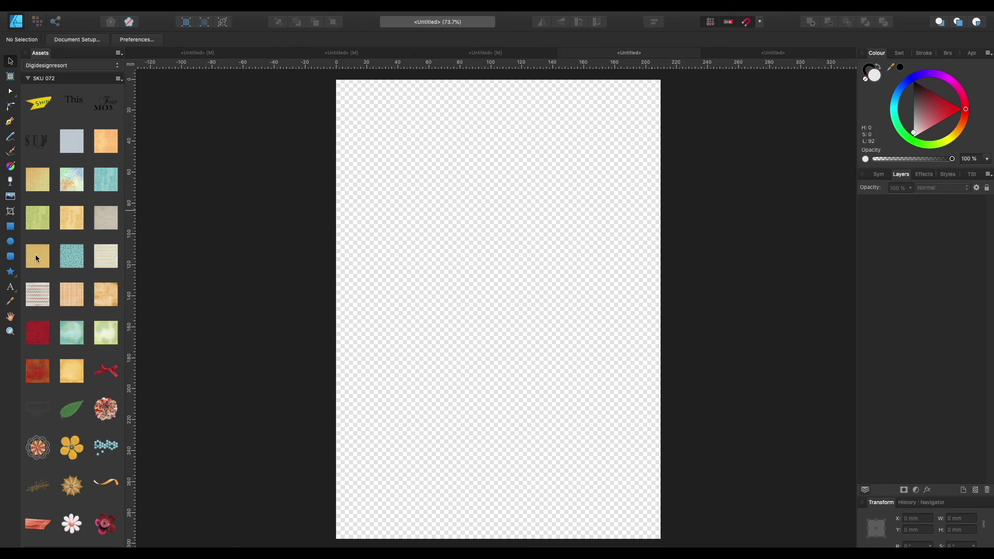
pyautogui.moveTo(35, 255); pyautogui.dragTo(438, 262)
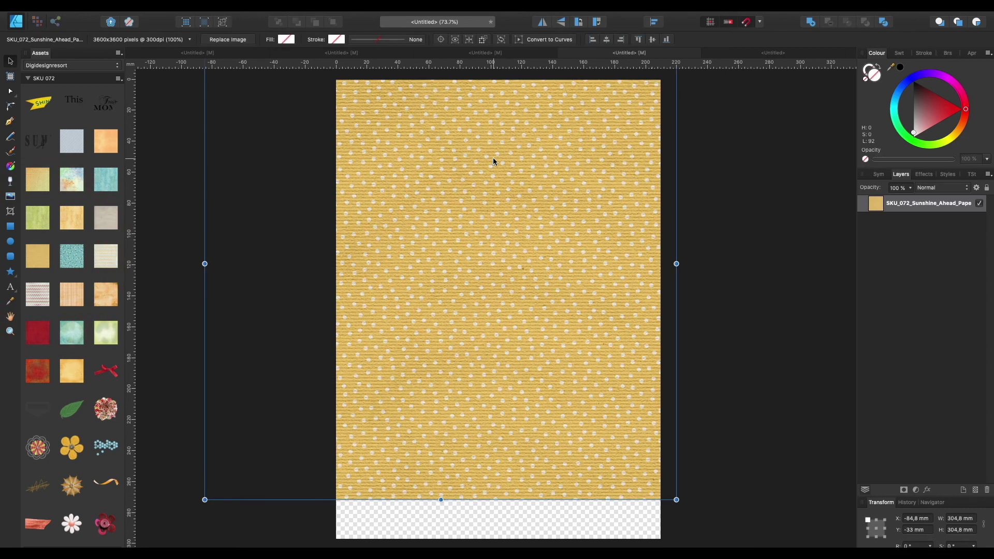
pyautogui.moveTo(492, 158); pyautogui.dragTo(515, 194)
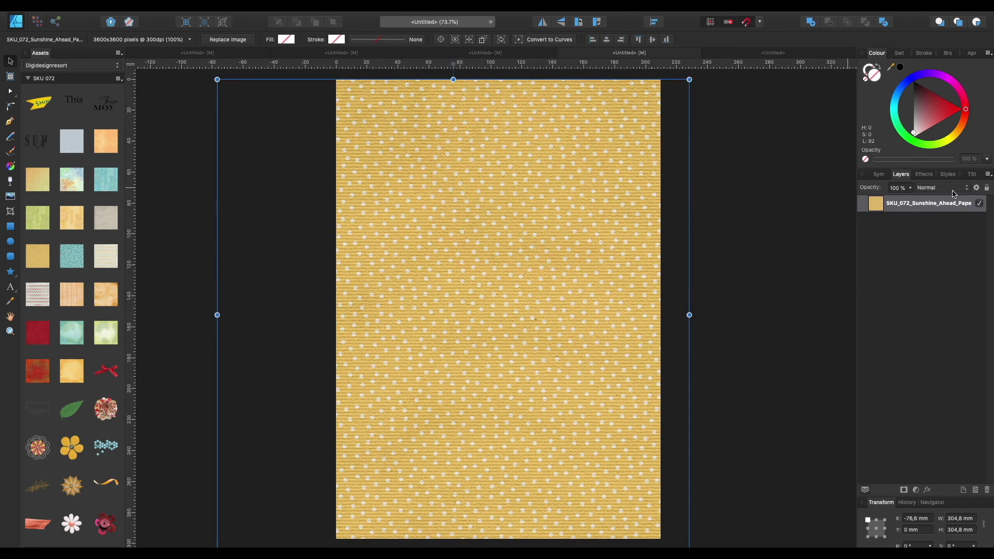
pyautogui.click(986, 189)
pyautogui.click(747, 209)
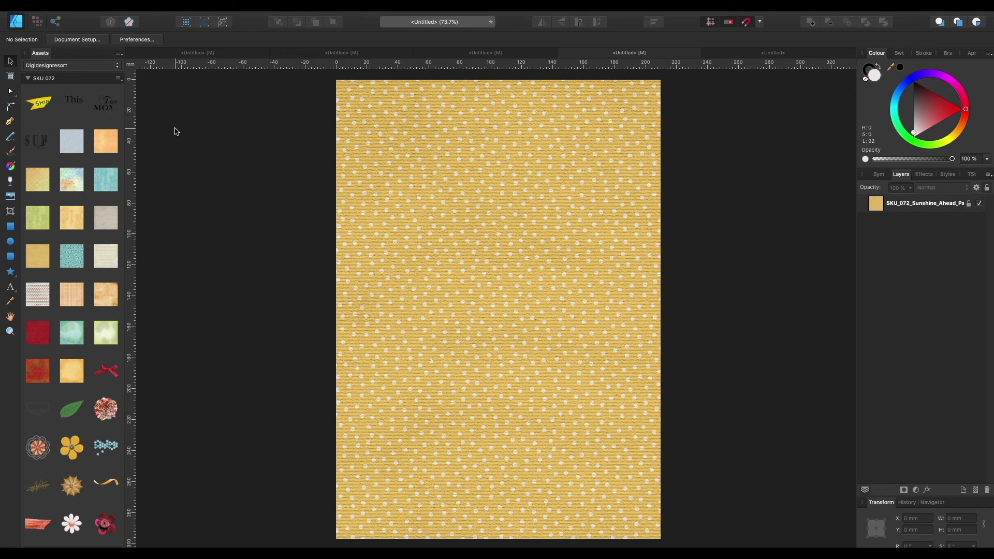
# - Toggle between the sticker sheet and yellow paper documents, finishing on the bear sticker sheet
pyautogui.click(336, 54)
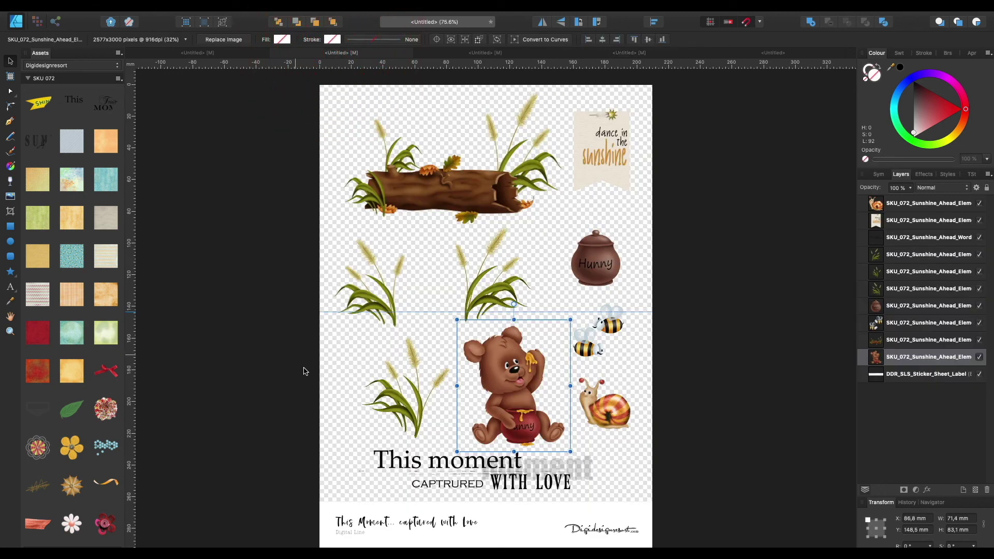
pyautogui.click(626, 54)
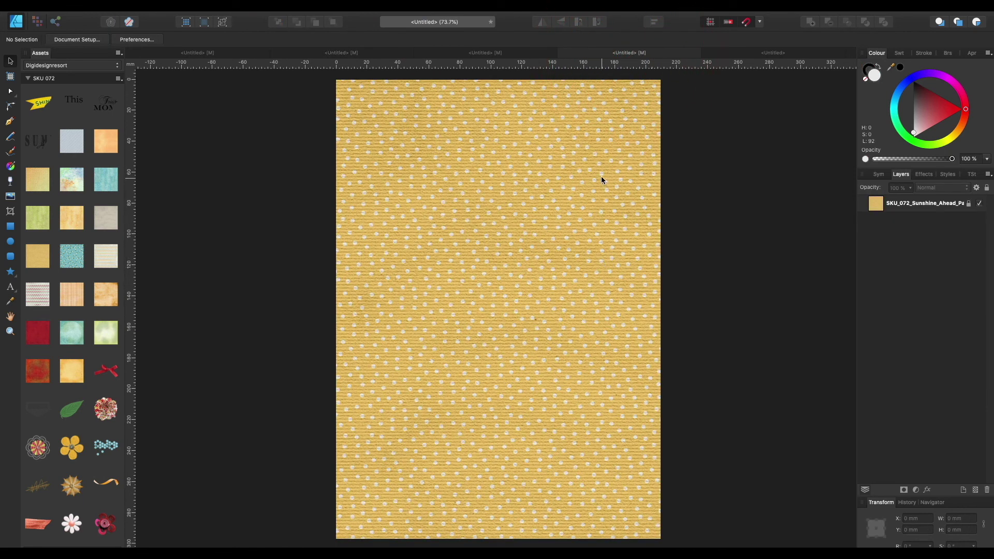
pyautogui.click(346, 53)
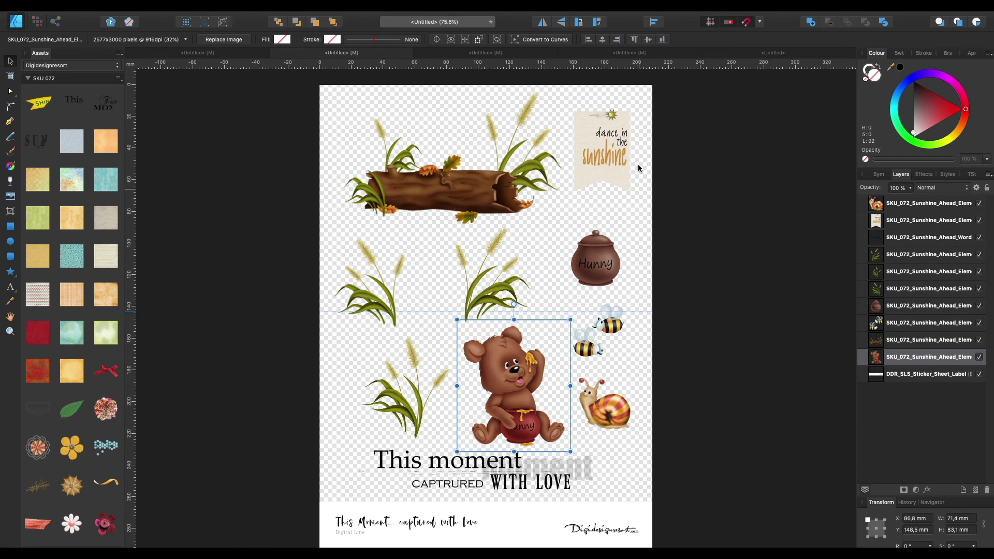
pyautogui.click(637, 53)
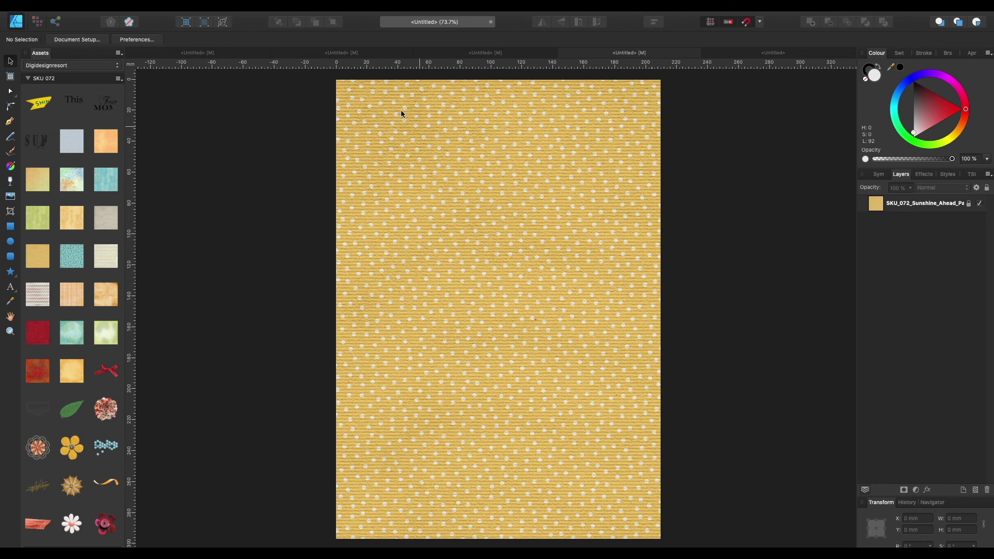
pyautogui.click(328, 53)
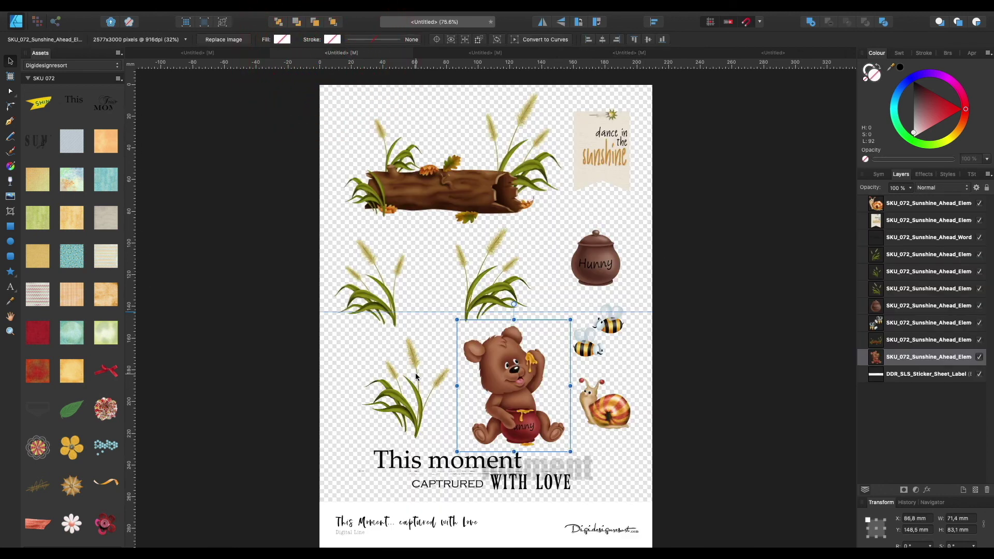